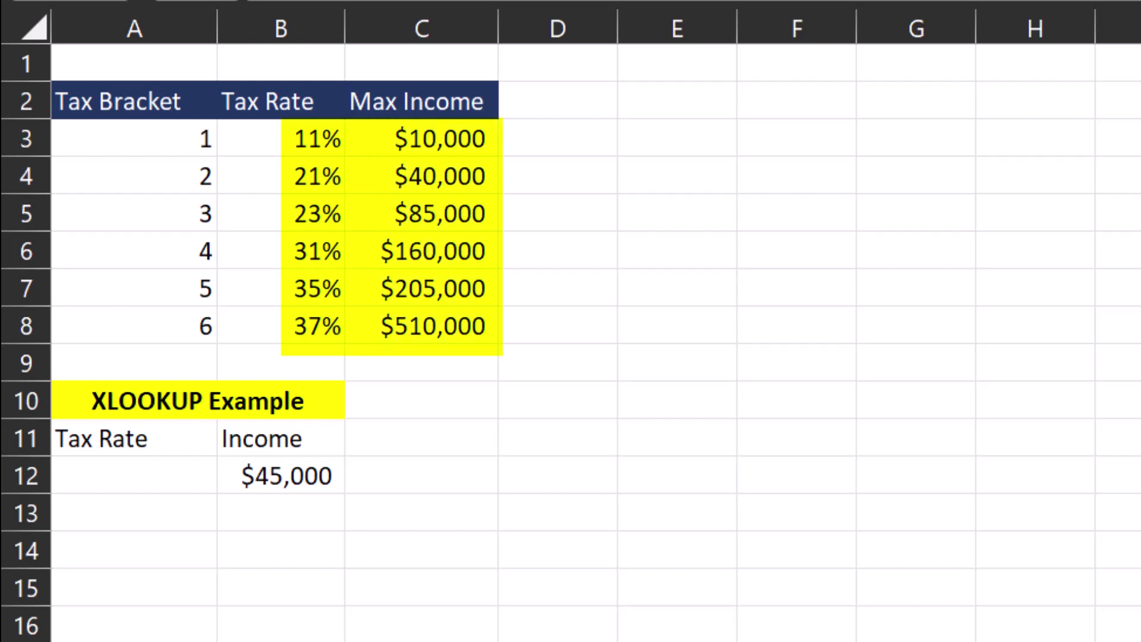
Step: Start an XLOOKUP in A12 using B12, lookup range C3:C8 and return range B3:B8
{"action": "left_click", "coordinate": [158, 479]}
{"action": "type", "text": "=xlook"}
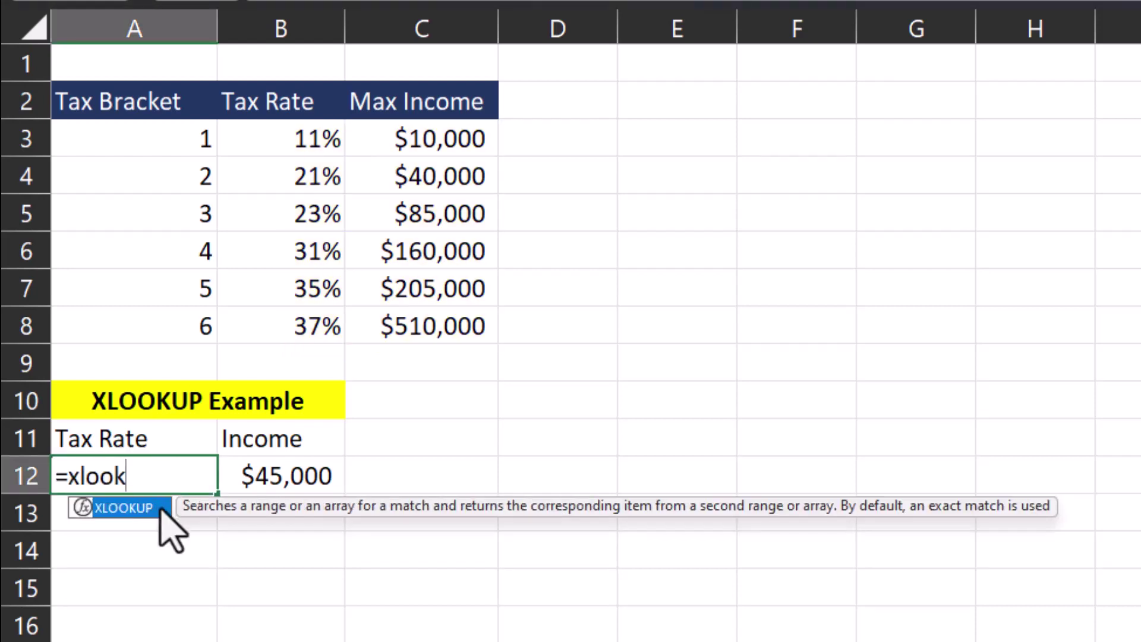
{"action": "double_click", "coordinate": [161, 508]}
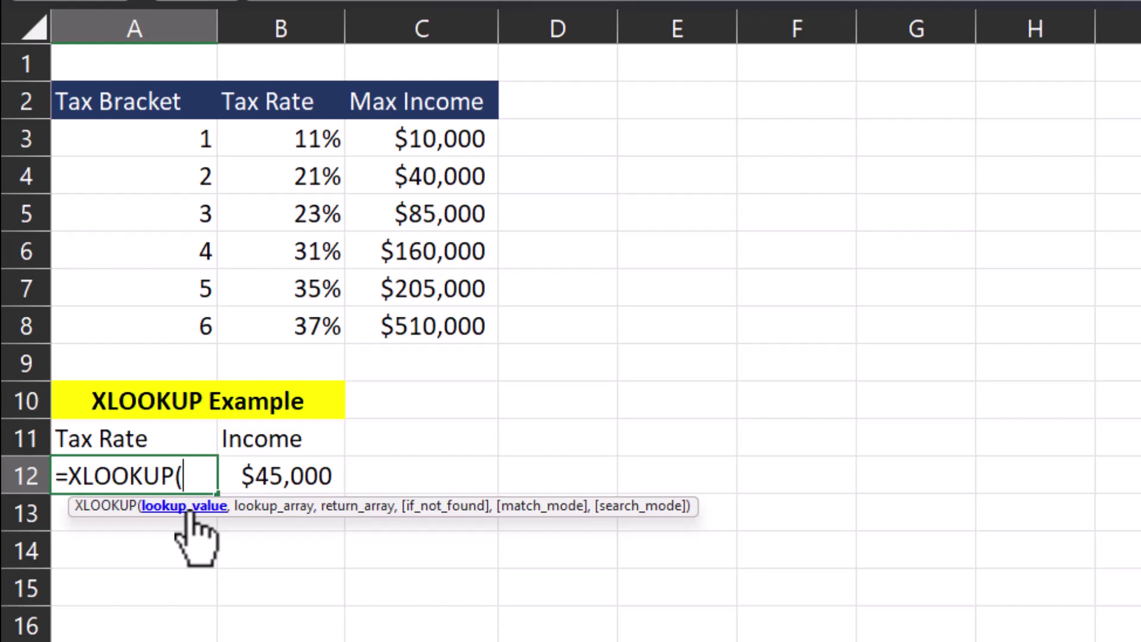
{"action": "left_click", "coordinate": [230, 477]}
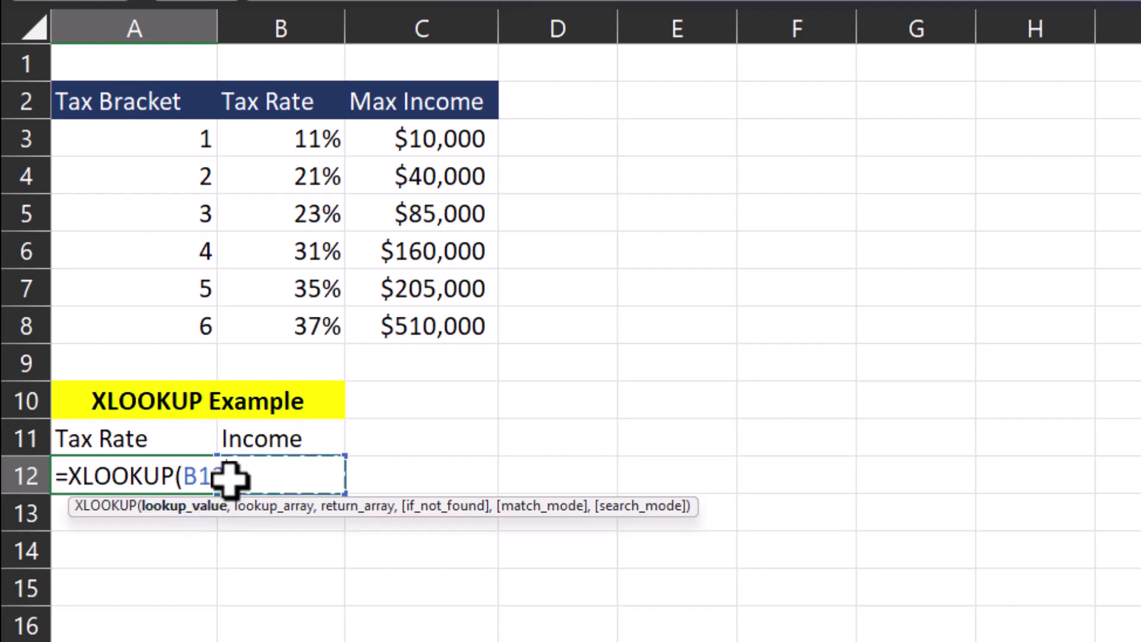
{"action": "type", "text": ","}
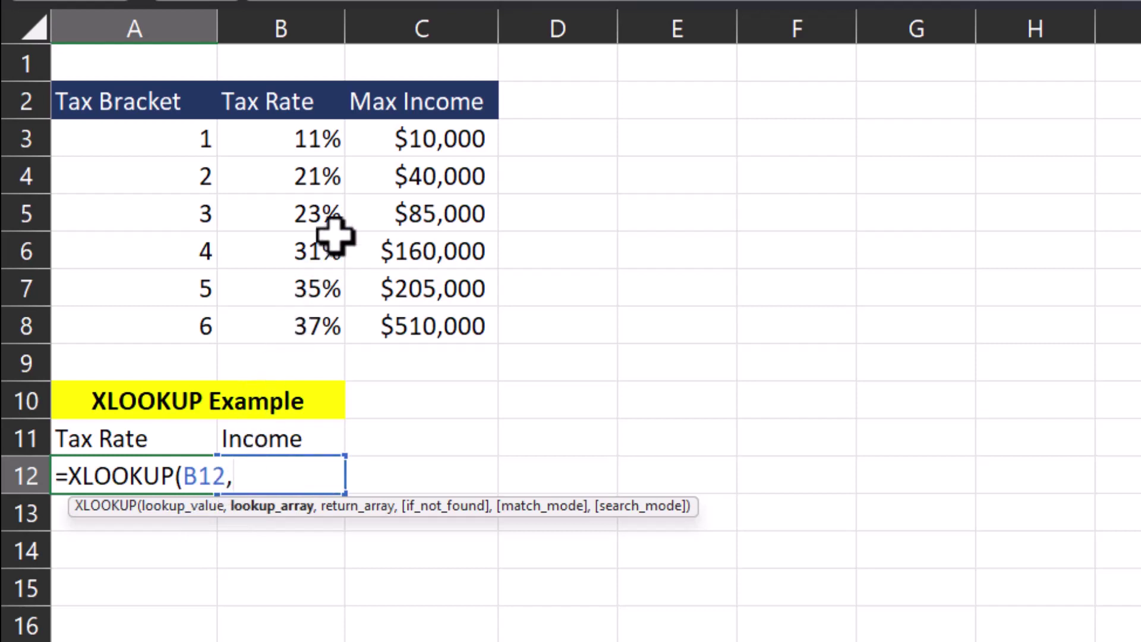
{"action": "left_click_drag", "start_coordinate": [365, 143], "coordinate": [359, 320]}
{"action": "type", "text": ","}
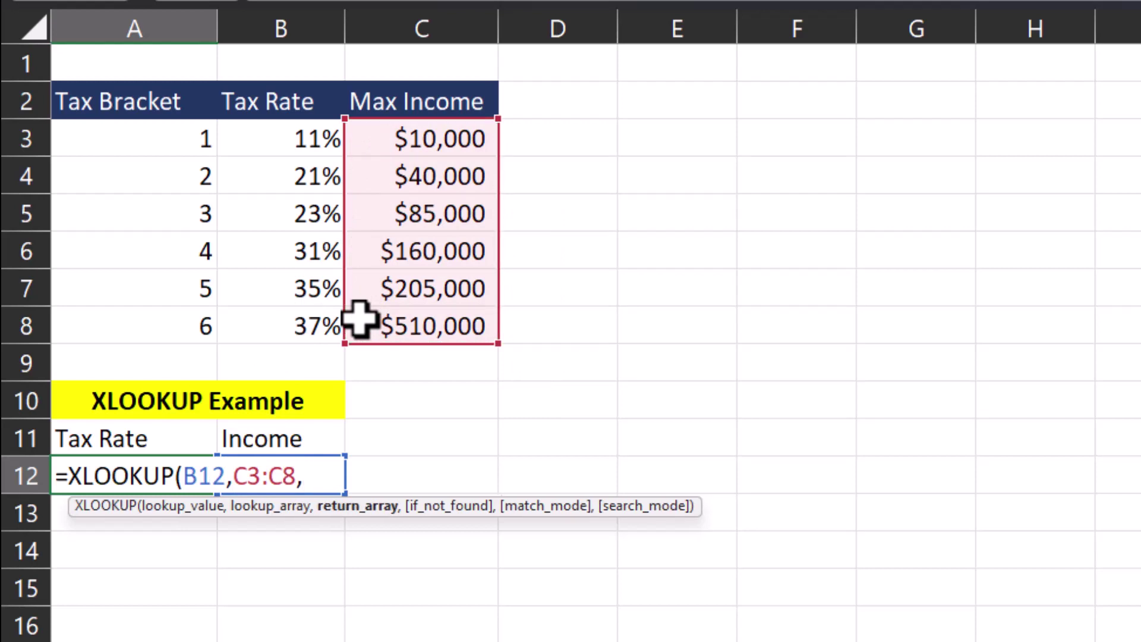
{"action": "left_click_drag", "start_coordinate": [265, 141], "coordinate": [255, 309]}
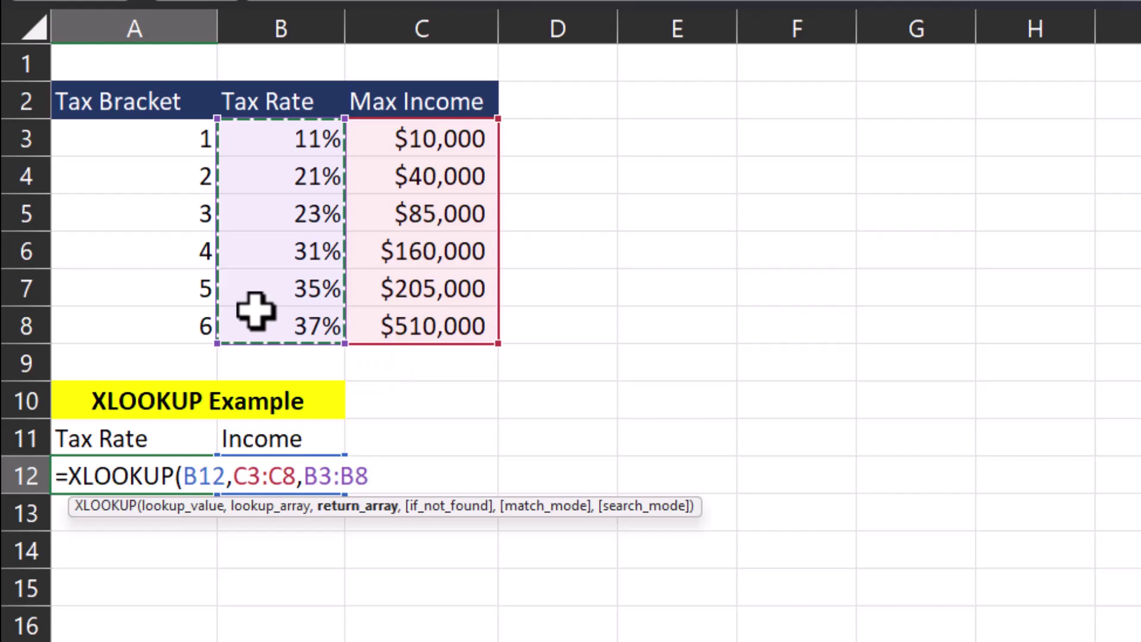
Step: Use 0 instead of the "Not Found" text as the A12 XLOOKUP's if-not-found argument
{"action": "type", "text": ","}
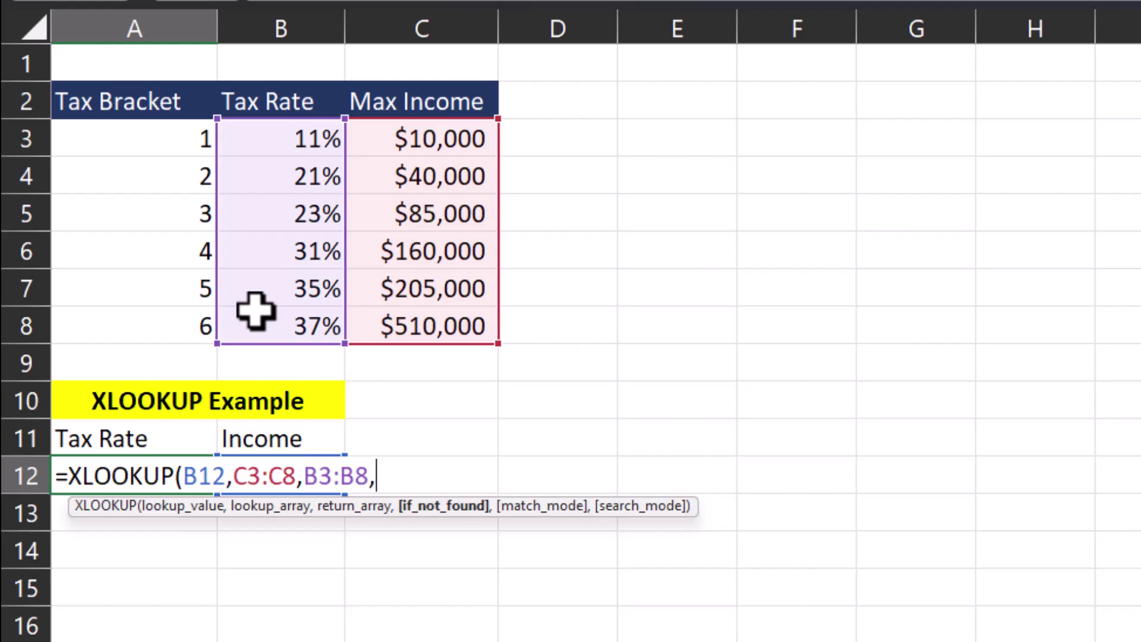
{"action": "type", "text": "\"Not Found"}
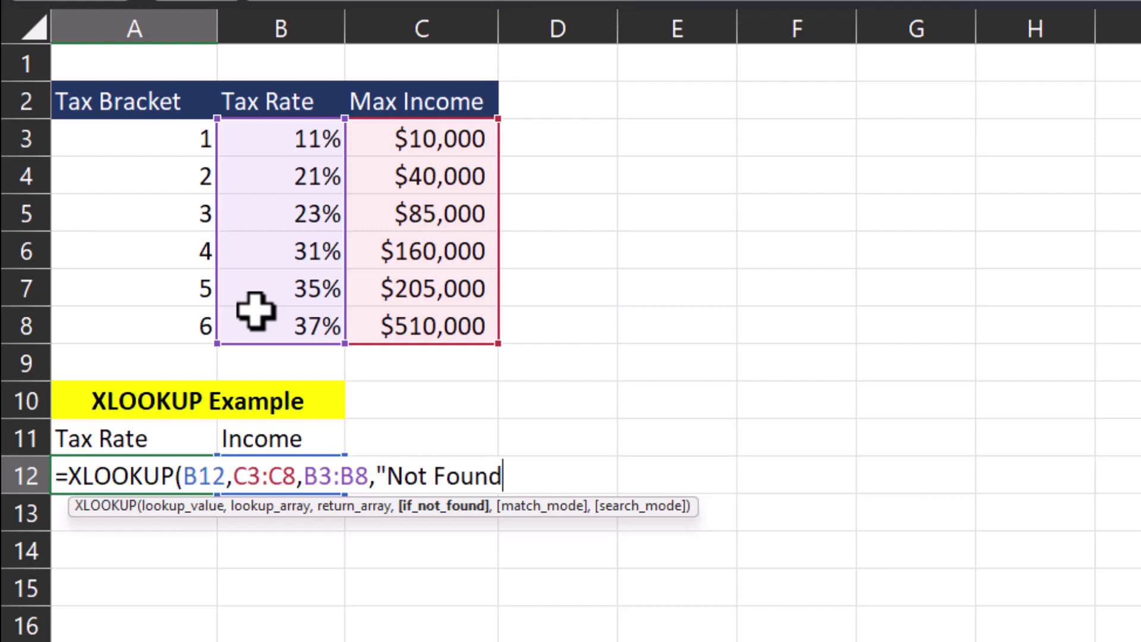
{"action": "type", "text": "\""}
{"action": "key", "text": "BackSpace"}
{"action": "key", "text": "BackSpace"}
{"action": "key", "text": "BackSpace"}
{"action": "key", "text": "BackSpace"}
{"action": "key", "text": "BackSpace"}
{"action": "key", "text": "BackSpace"}
{"action": "key", "text": "BackSpace"}
{"action": "key", "text": "BackSpace"}
{"action": "key", "text": "BackSpace"}
{"action": "key", "text": "BackSpace"}
{"action": "key", "text": "BackSpace"}
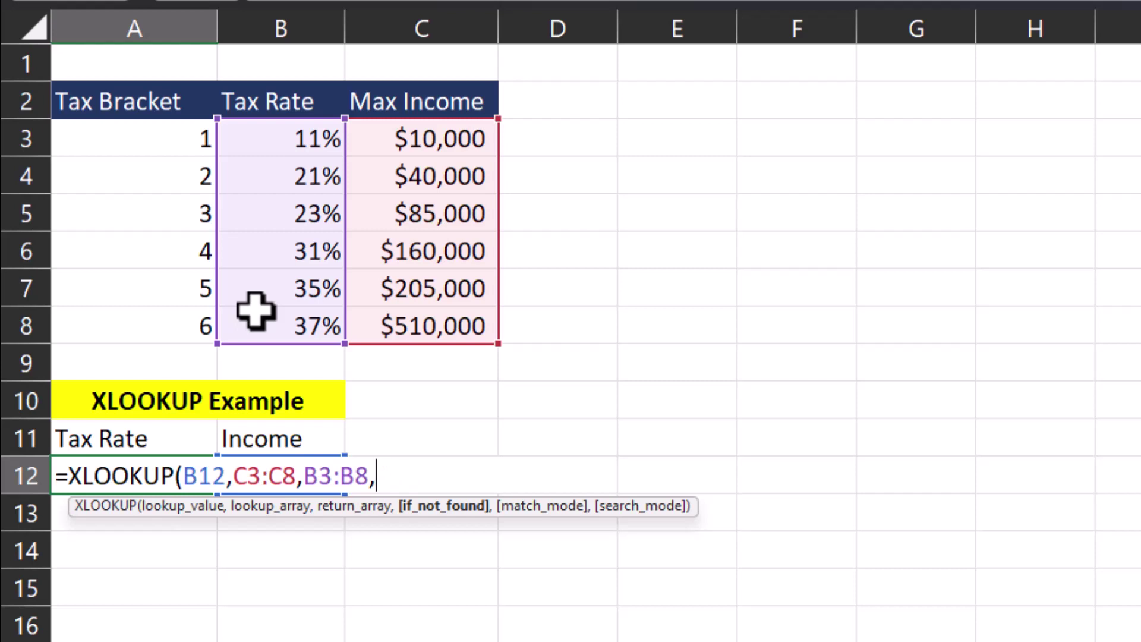
{"action": "type", "text": "0,"}
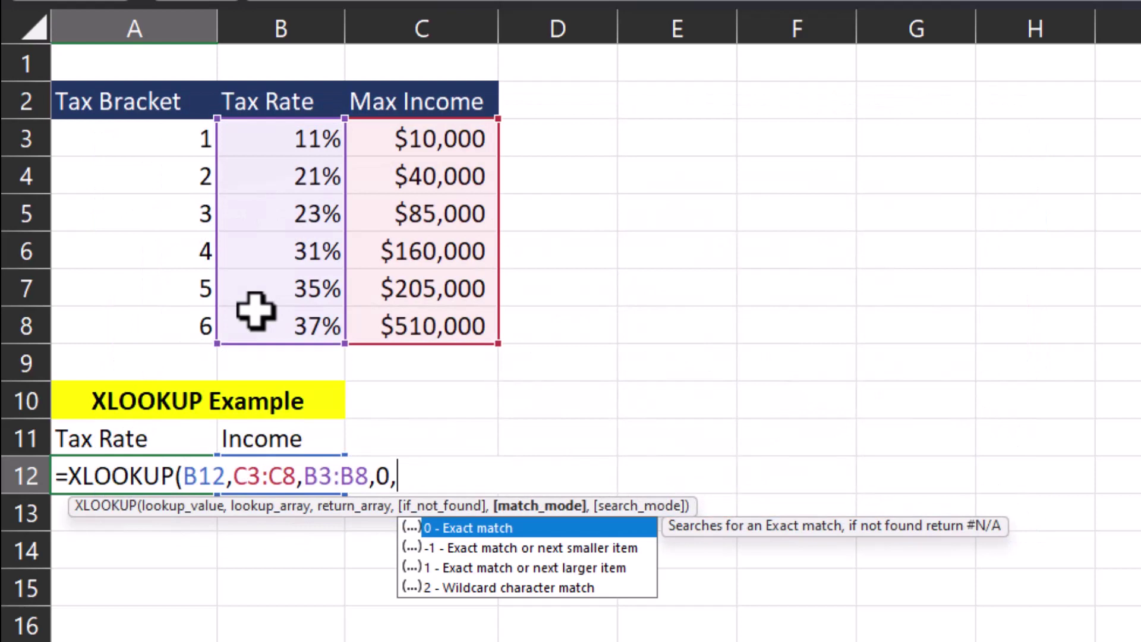
Step: Finish the A12 formula with match mode -1 and search mode 1, returning 21%
{"action": "type", "text": "-1,"}
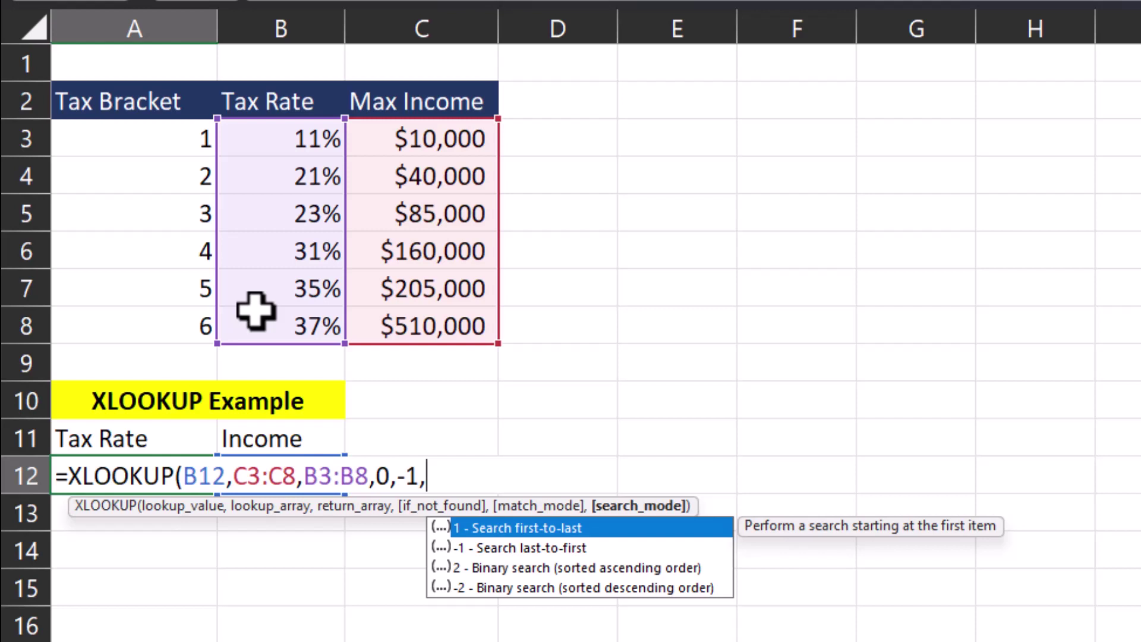
{"action": "type", "text": "1"}
{"action": "key", "text": "Return"}
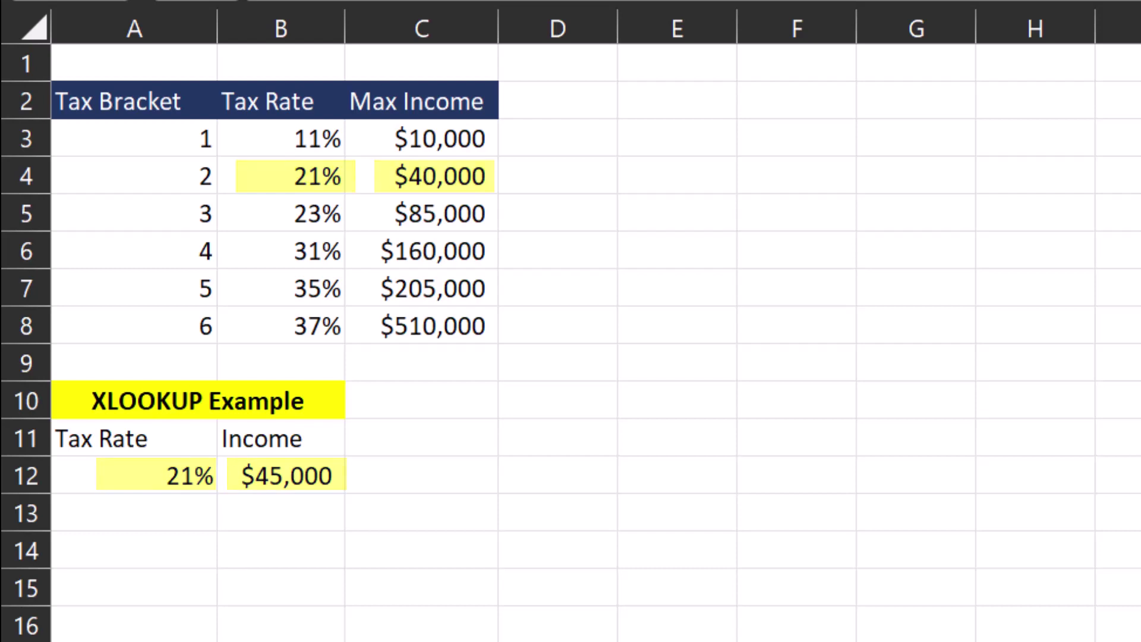
Step: Edit the A12 formula's match mode from -1 to 1 so it returns 23%
{"action": "left_click", "coordinate": [137, 473]}
{"action": "double_click", "coordinate": [140, 478]}
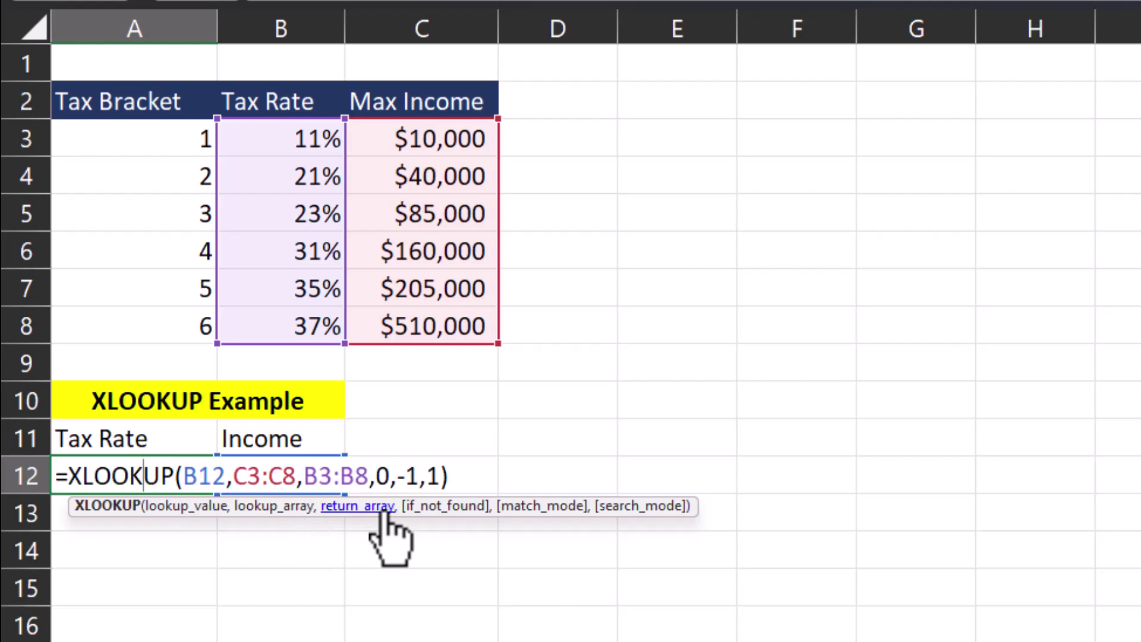
{"action": "left_click", "coordinate": [544, 507]}
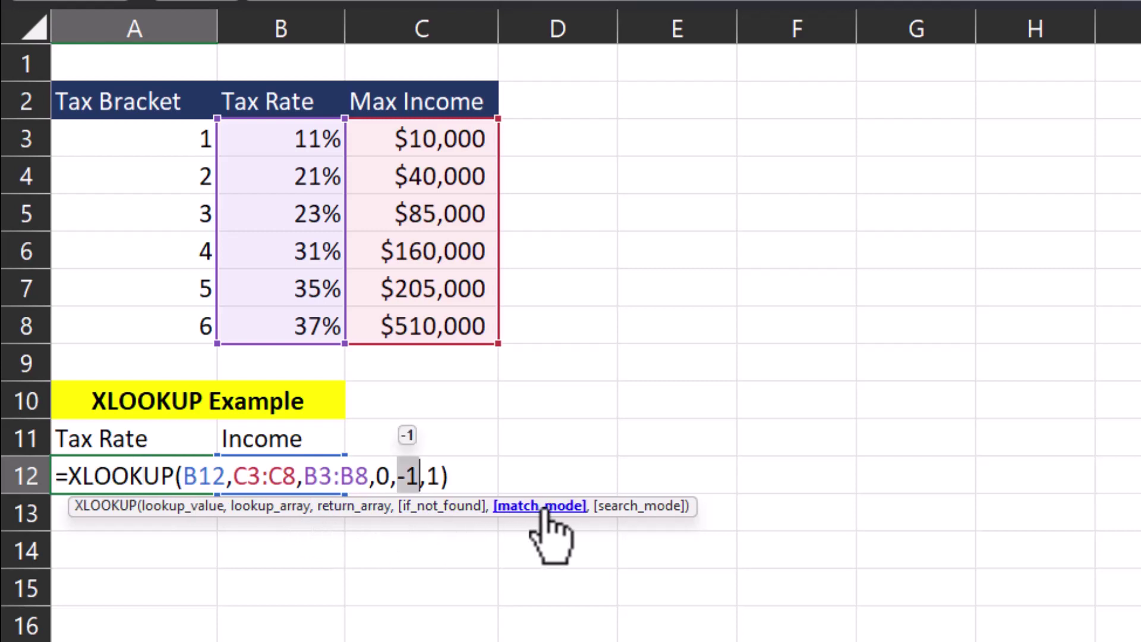
{"action": "left_click", "coordinate": [406, 483]}
{"action": "key", "text": "BackSpace"}
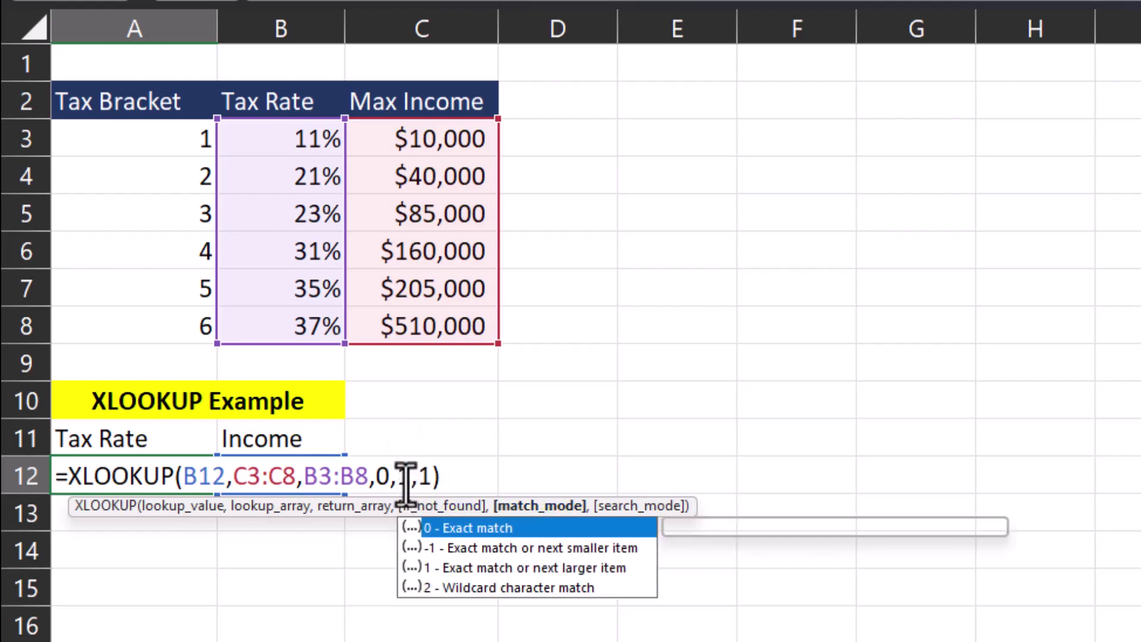
{"action": "key", "text": "Return"}
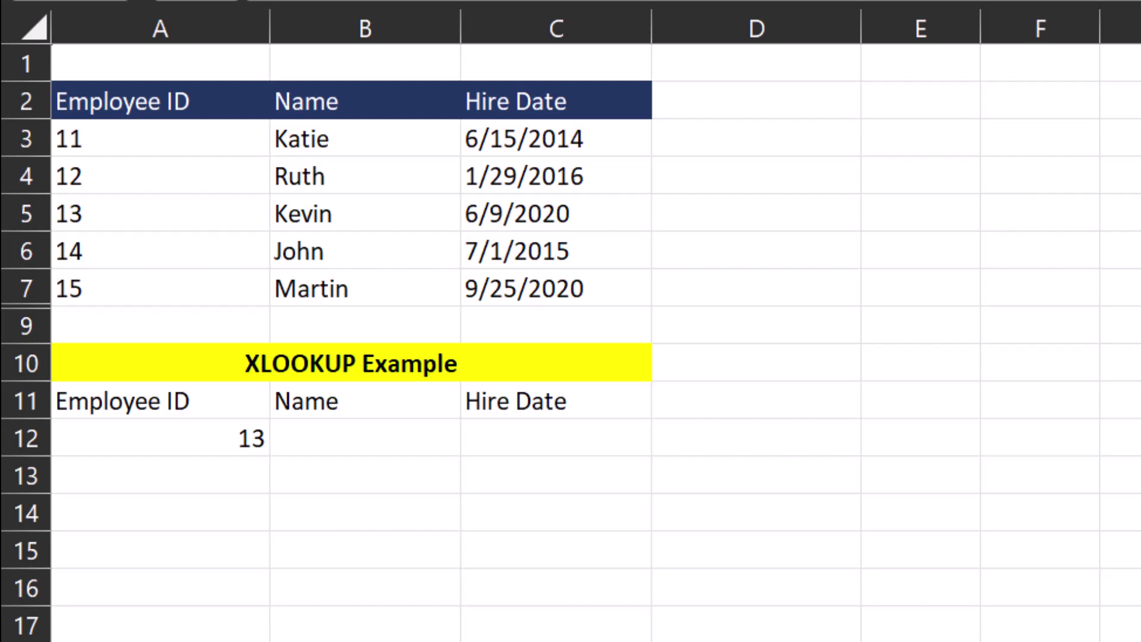
Step: Enter an XLOOKUP in B12 matching the A12 ID against Employee IDs, returning Name and Hire Date
{"action": "left_click", "coordinate": [344, 443]}
{"action": "type", "text": "=xlook"}
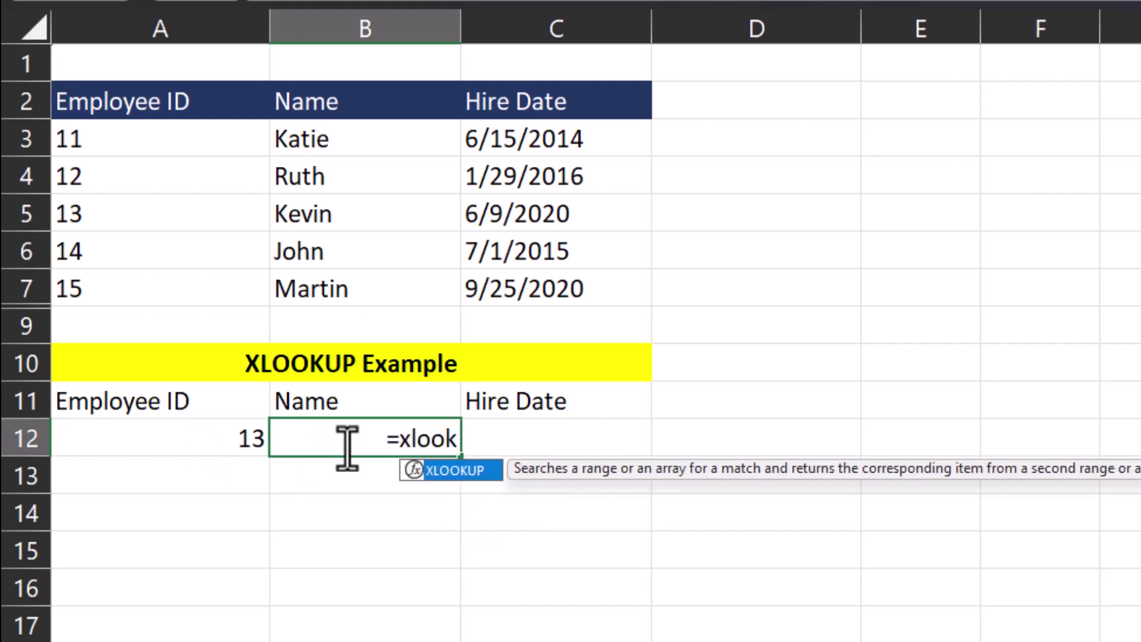
{"action": "key", "text": "Tab"}
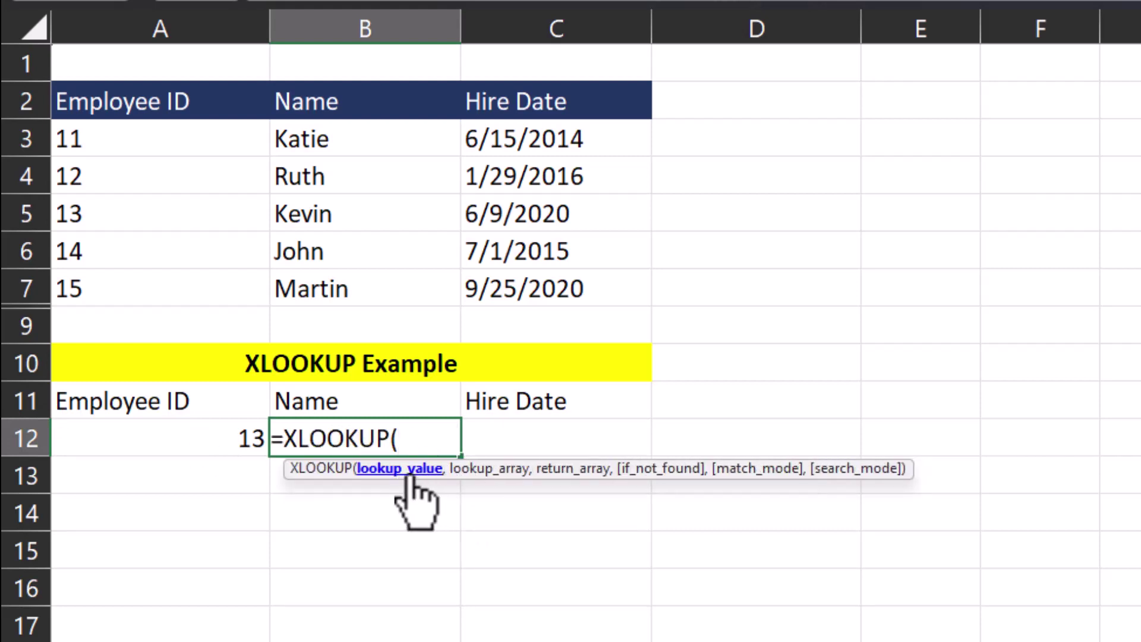
{"action": "left_click", "coordinate": [211, 440]}
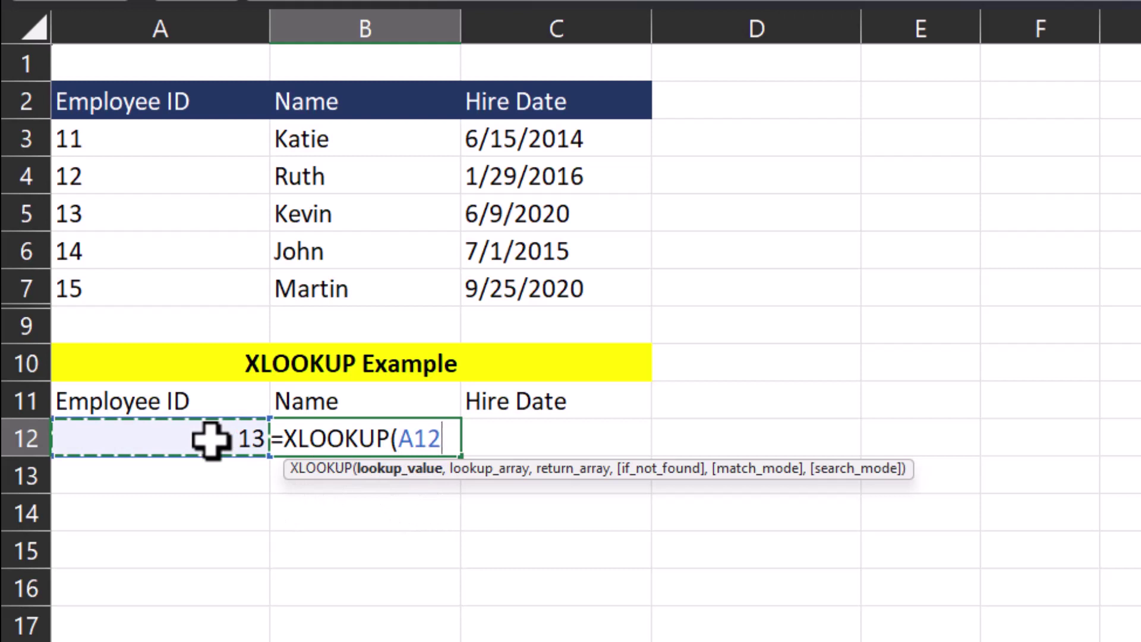
{"action": "type", "text": ","}
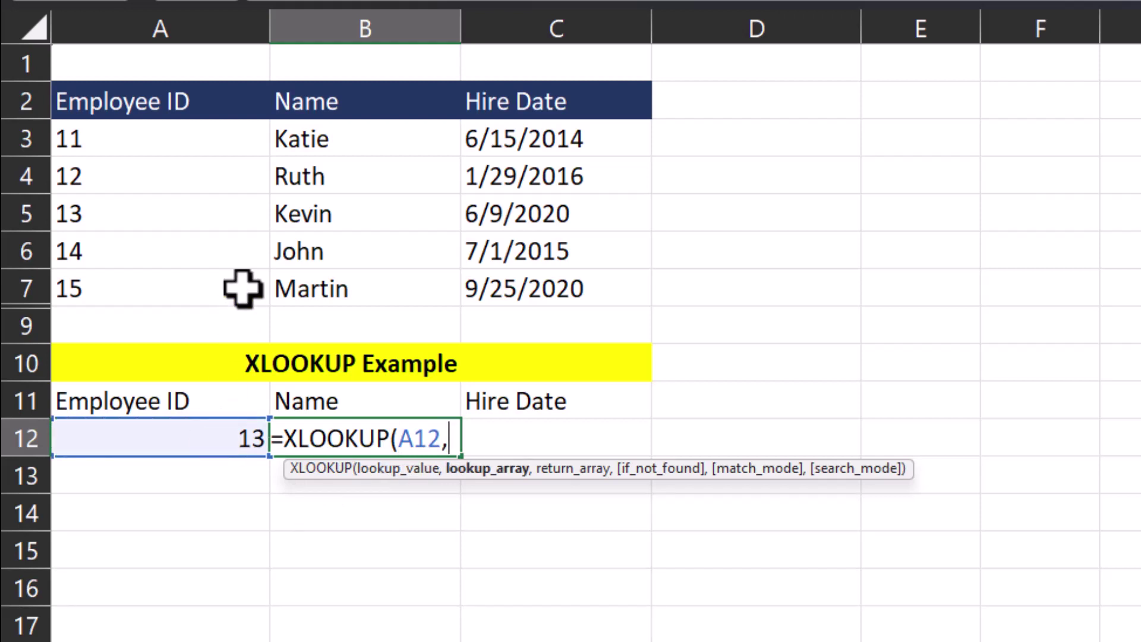
{"action": "left_click_drag", "start_coordinate": [214, 134], "coordinate": [191, 286]}
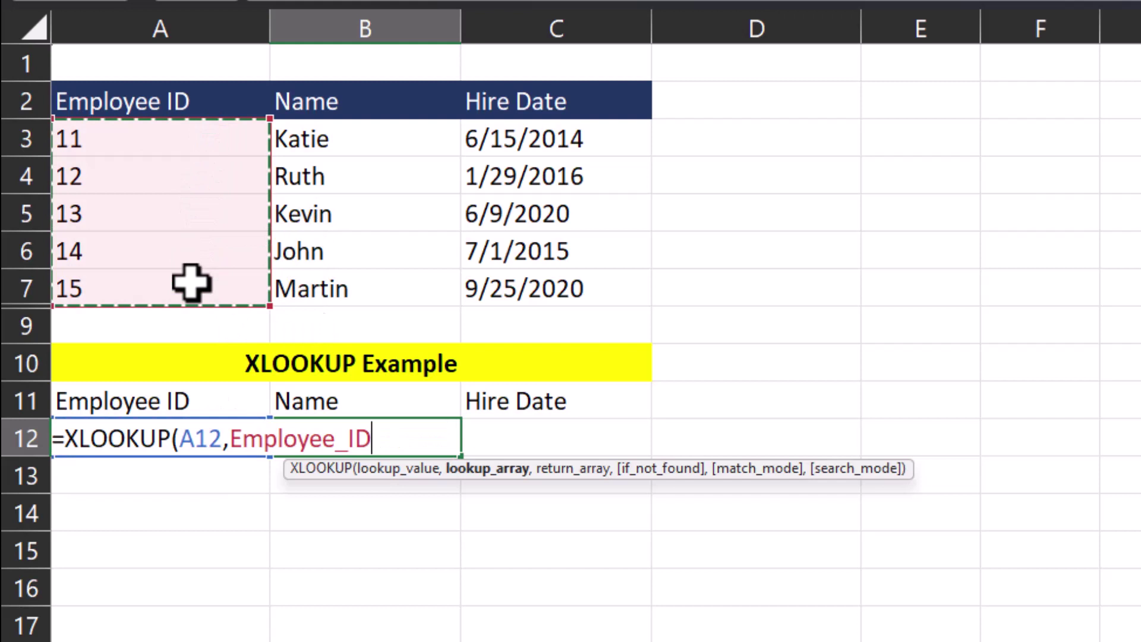
{"action": "type", "text": ","}
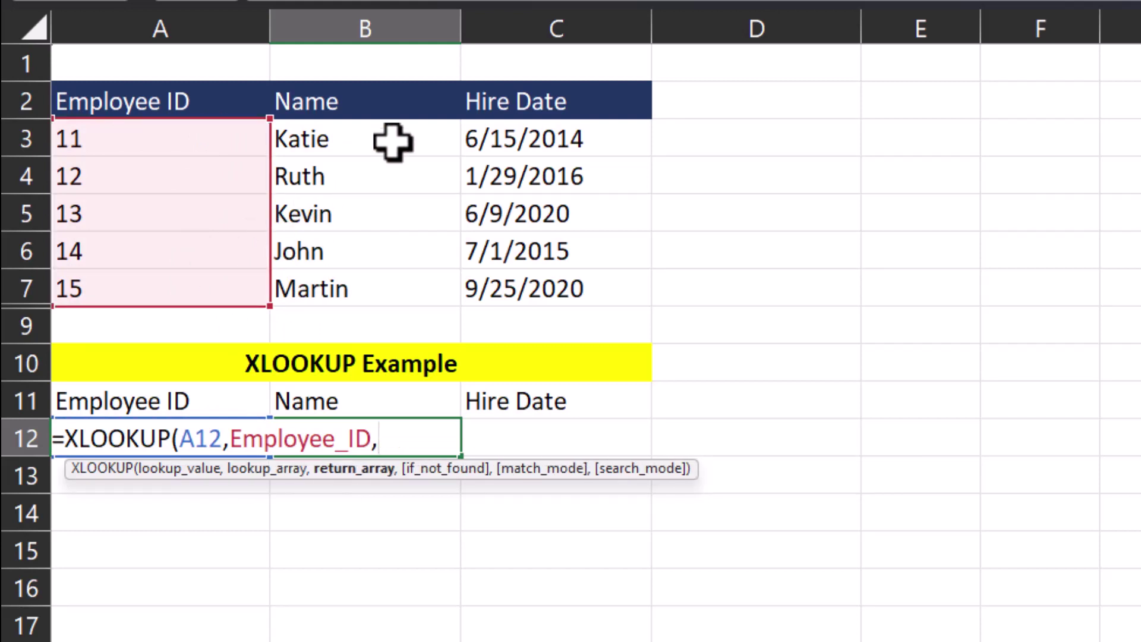
{"action": "left_click_drag", "start_coordinate": [392, 141], "coordinate": [603, 293]}
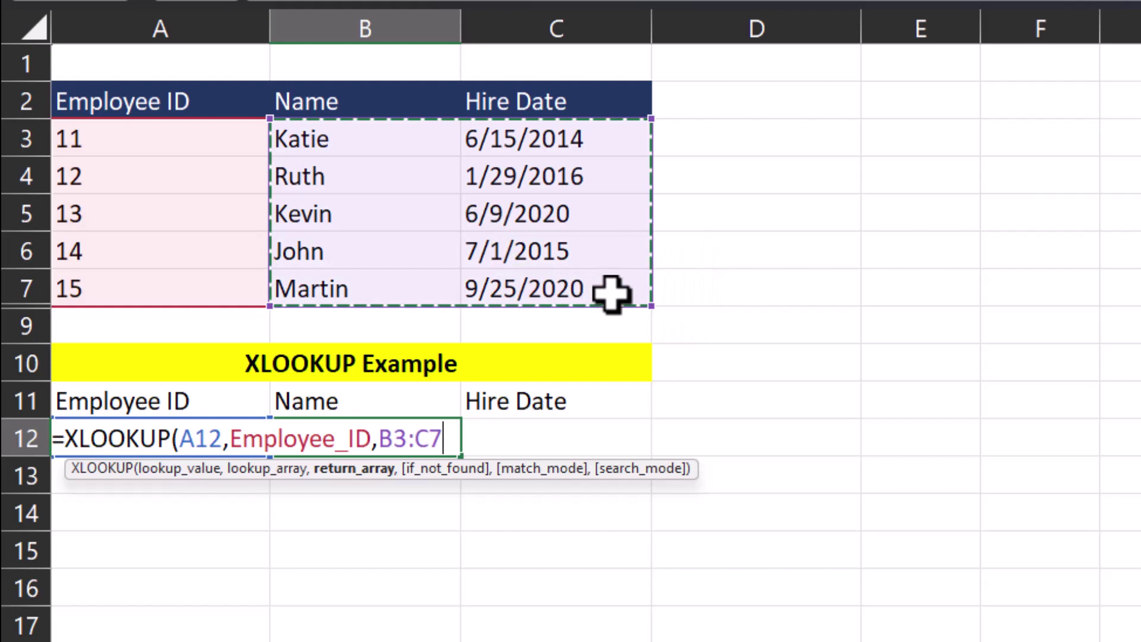
{"action": "key", "text": "Return"}
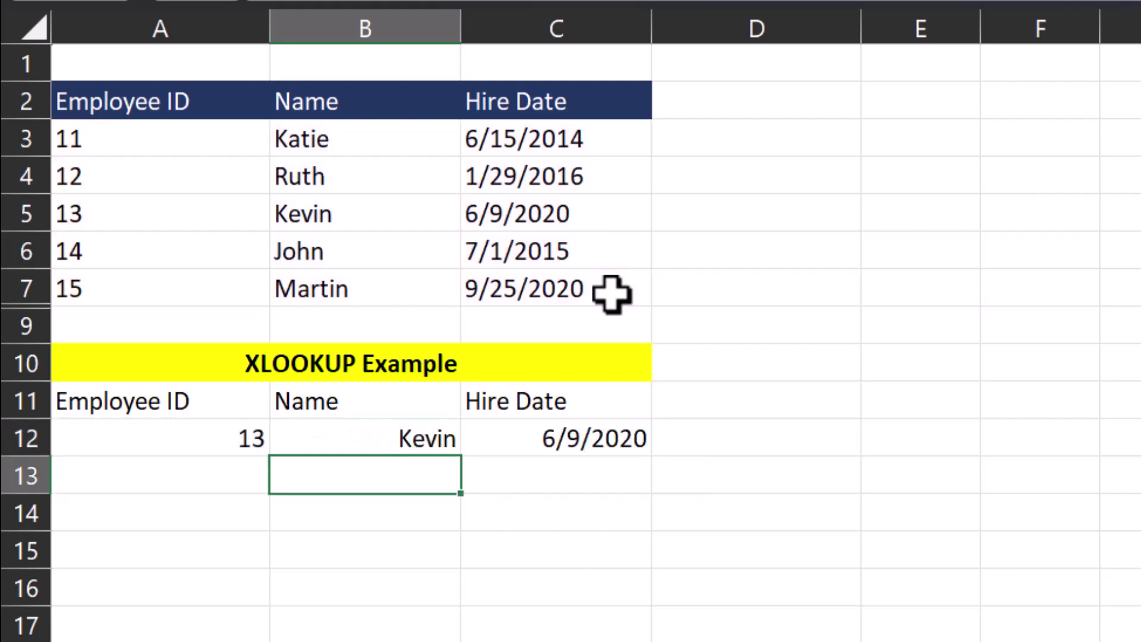
Step: Pick employee ID 12 from A12's dropdown list
{"action": "left_click", "coordinate": [160, 429]}
{"action": "left_click", "coordinate": [281, 445]}
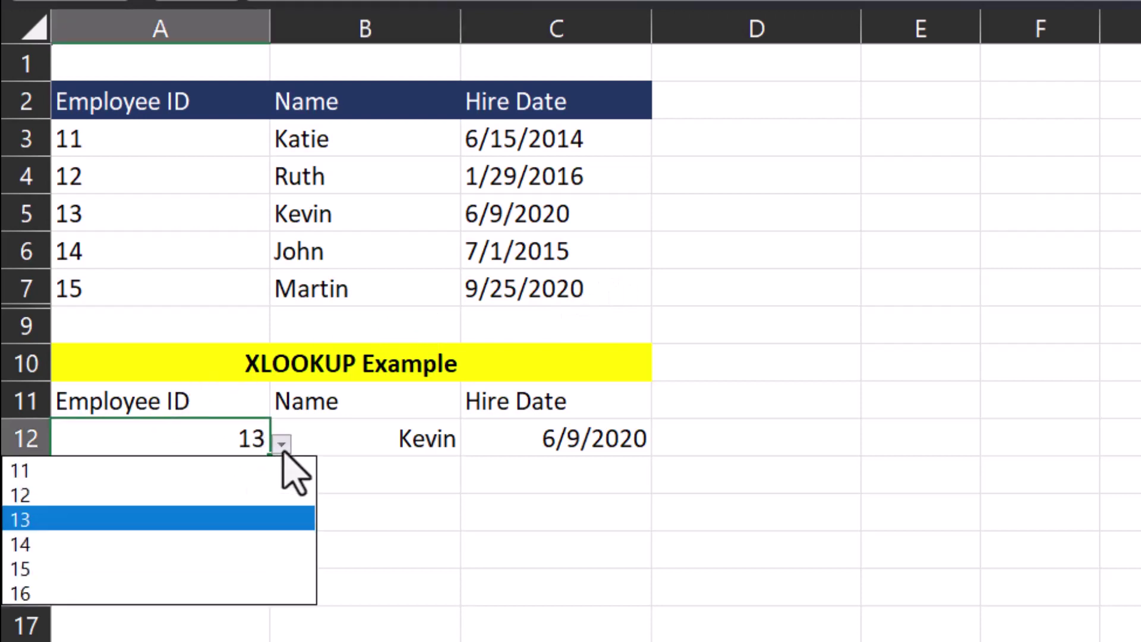
{"action": "left_click", "coordinate": [184, 491]}
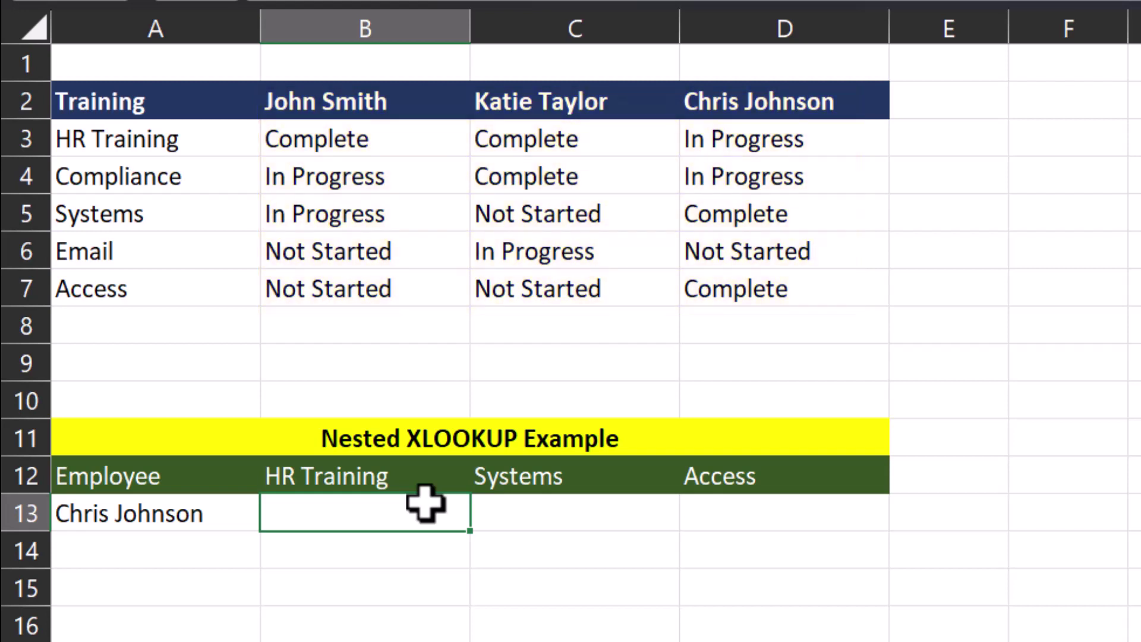
Step: Begin an XLOOKUP in B13 with B12 as lookup value and A2:A7 as lookup range
{"action": "type", "text": "=xlook"}
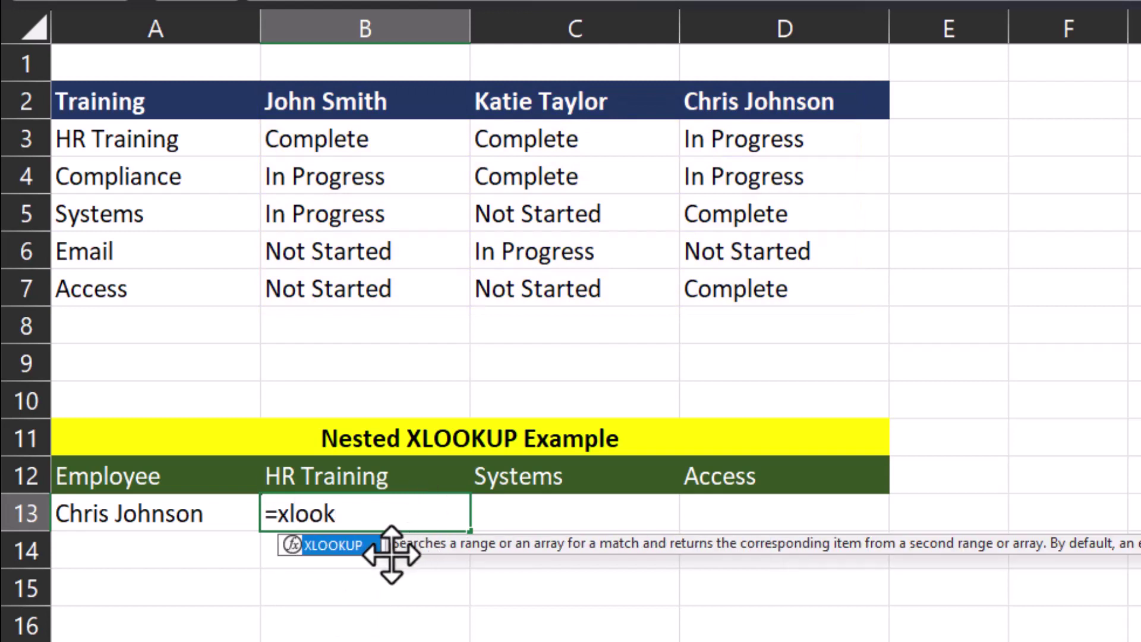
{"action": "key", "text": "Tab"}
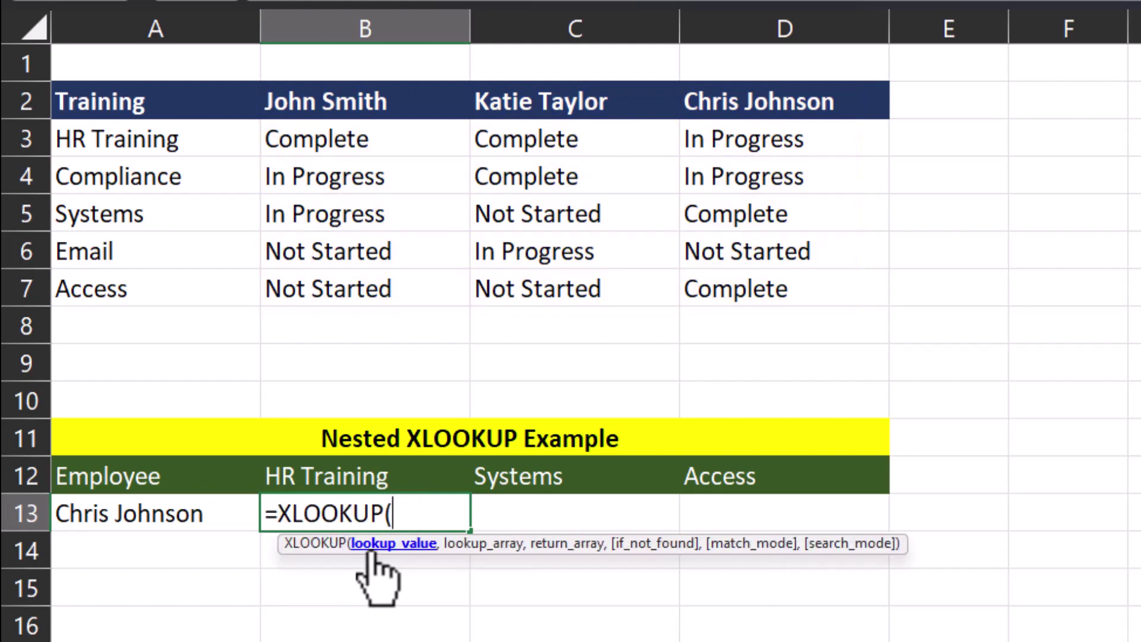
{"action": "left_click", "coordinate": [409, 479]}
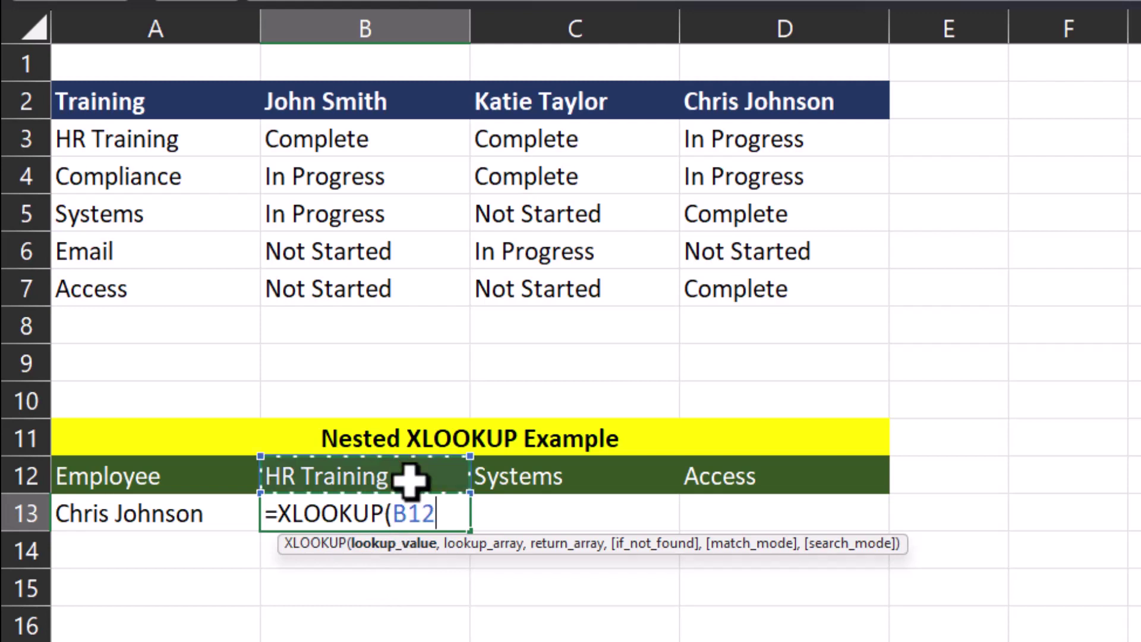
{"action": "type", "text": ","}
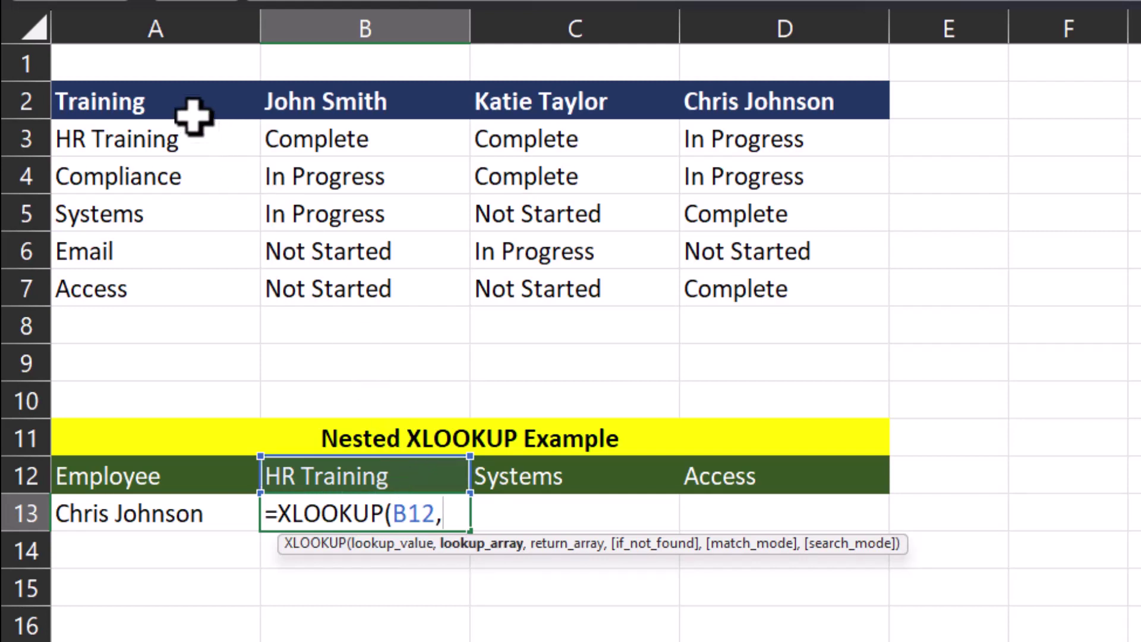
{"action": "left_click_drag", "start_coordinate": [191, 109], "coordinate": [183, 291]}
Step: Nest XLOOKUP(A13, names1, B2:D7) as the outer formula's return range
{"action": "type", "text": ","}
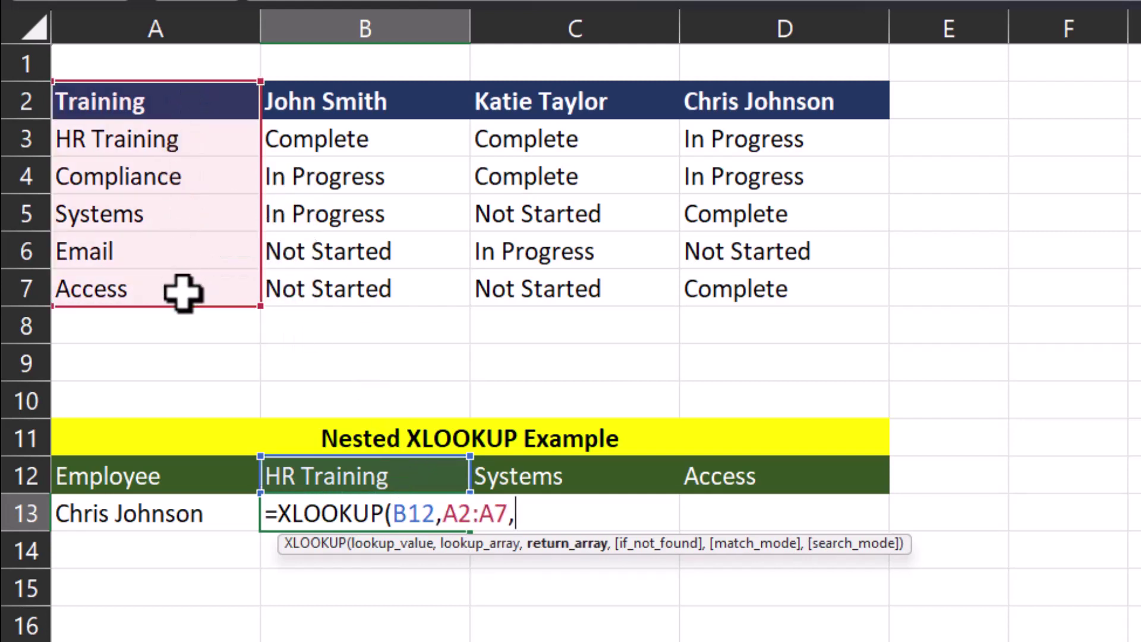
{"action": "type", "text": "xlook"}
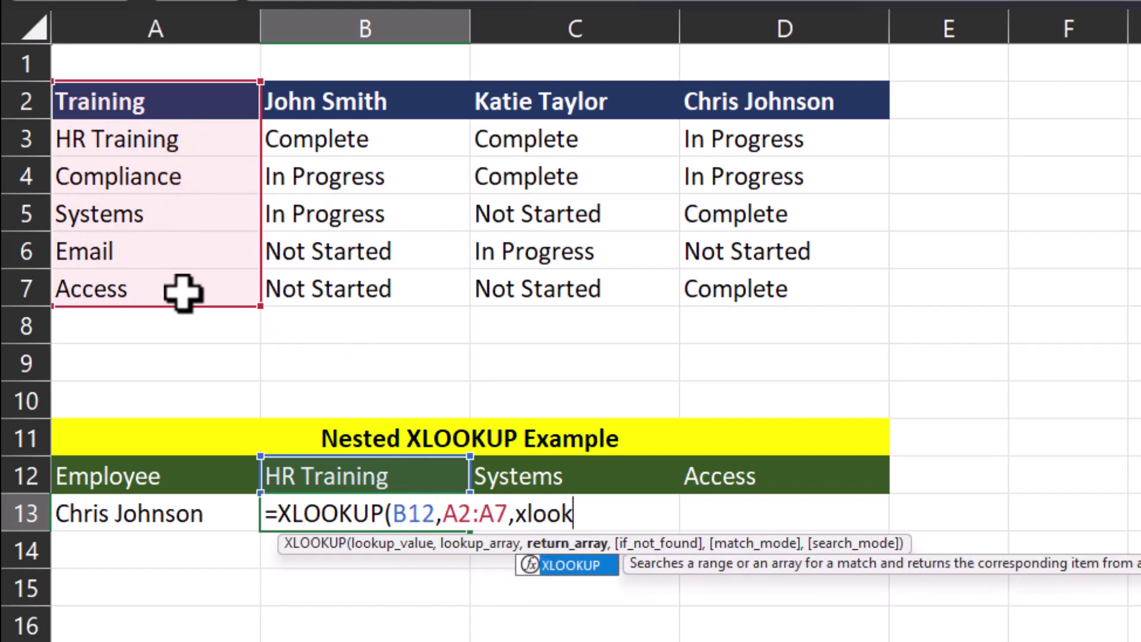
{"action": "double_click", "coordinate": [597, 570]}
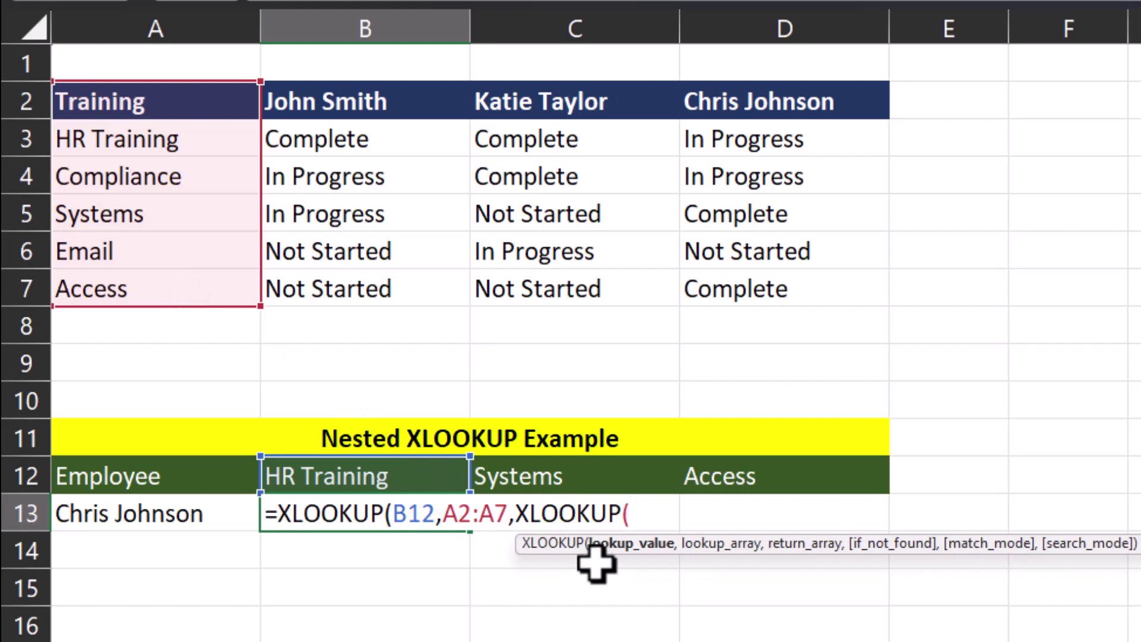
{"action": "left_click", "coordinate": [231, 513]}
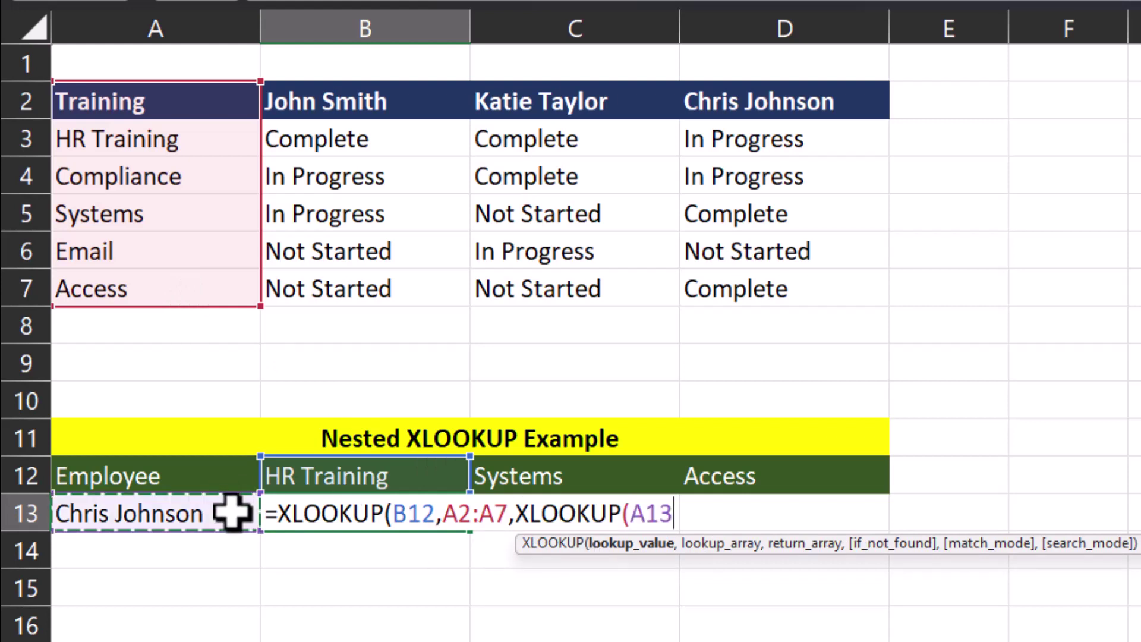
{"action": "type", "text": ","}
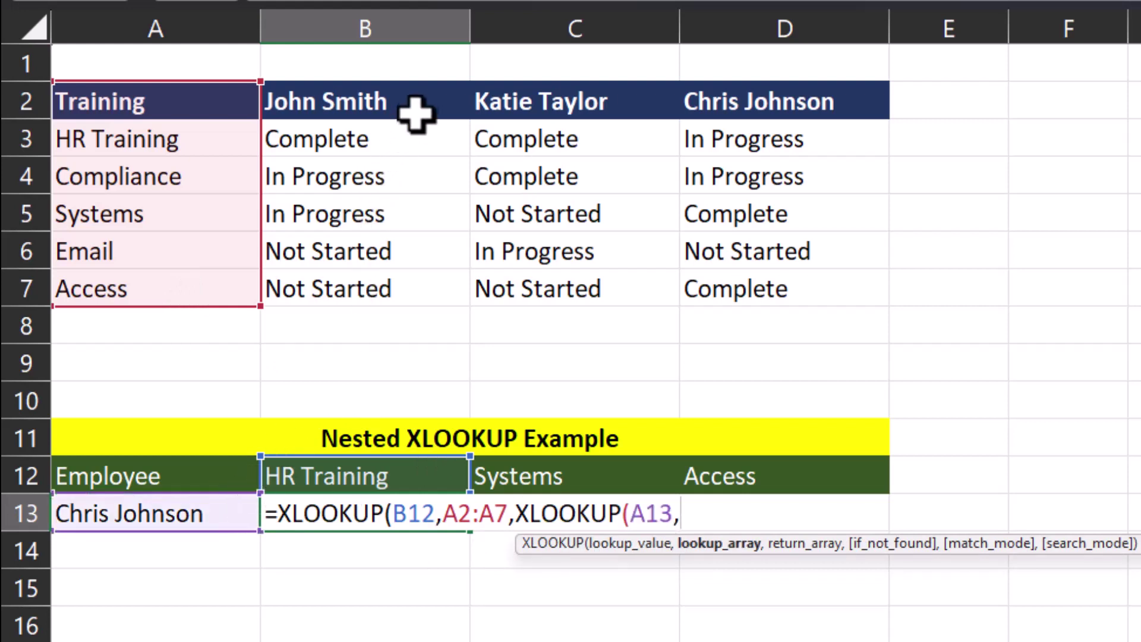
{"action": "left_click_drag", "start_coordinate": [411, 114], "coordinate": [792, 101]}
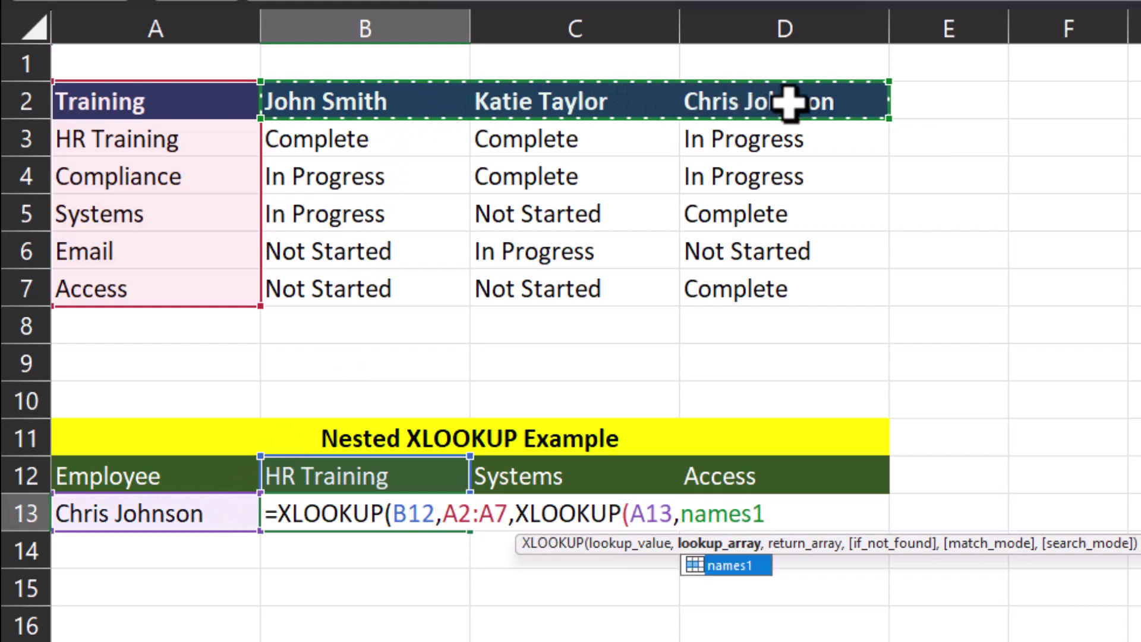
{"action": "type", "text": ","}
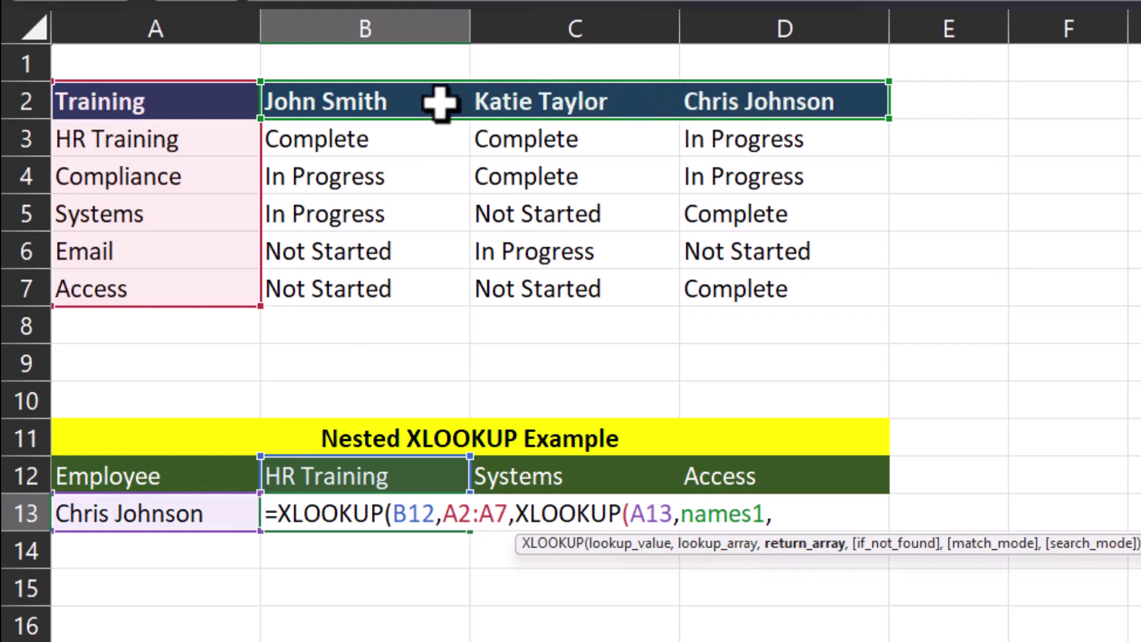
{"action": "left_click_drag", "start_coordinate": [440, 102], "coordinate": [789, 275]}
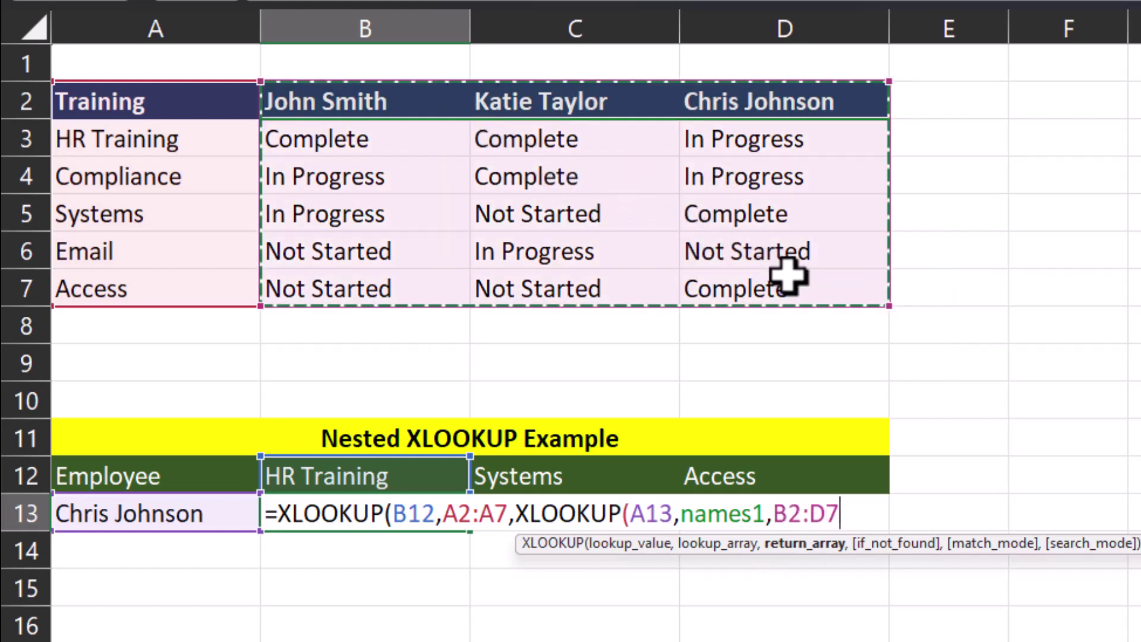
Step: Anchor the columns of D7, B2, A13, A7, A2 and the row of B12 with $
{"action": "left_click", "coordinate": [810, 514]}
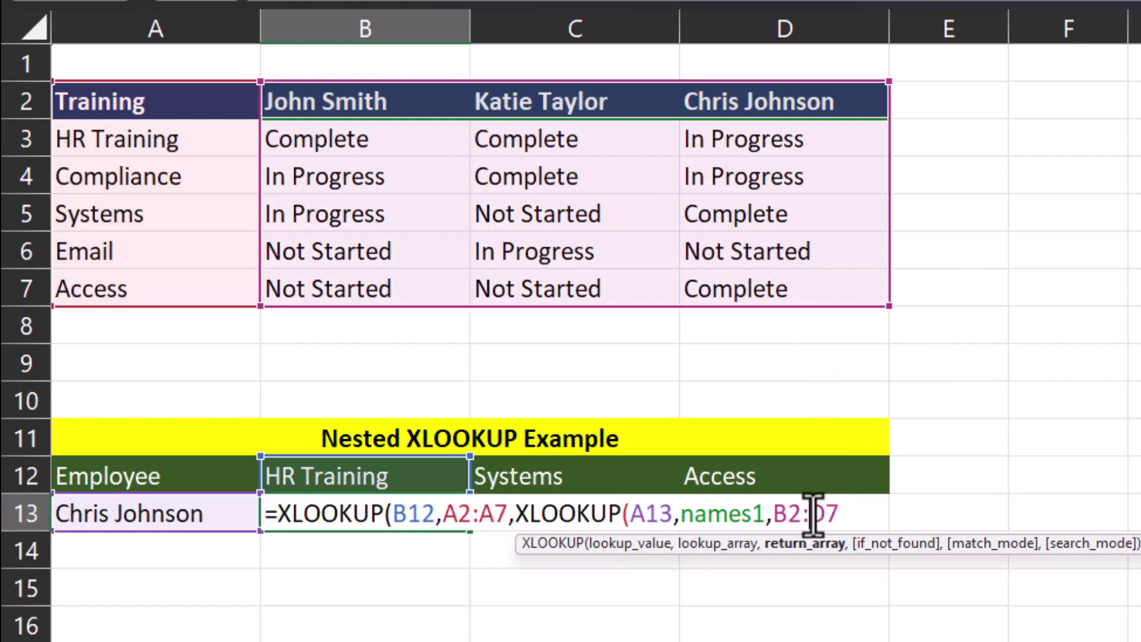
{"action": "type", "text": "$"}
{"action": "left_click", "coordinate": [771, 515]}
{"action": "type", "text": "$"}
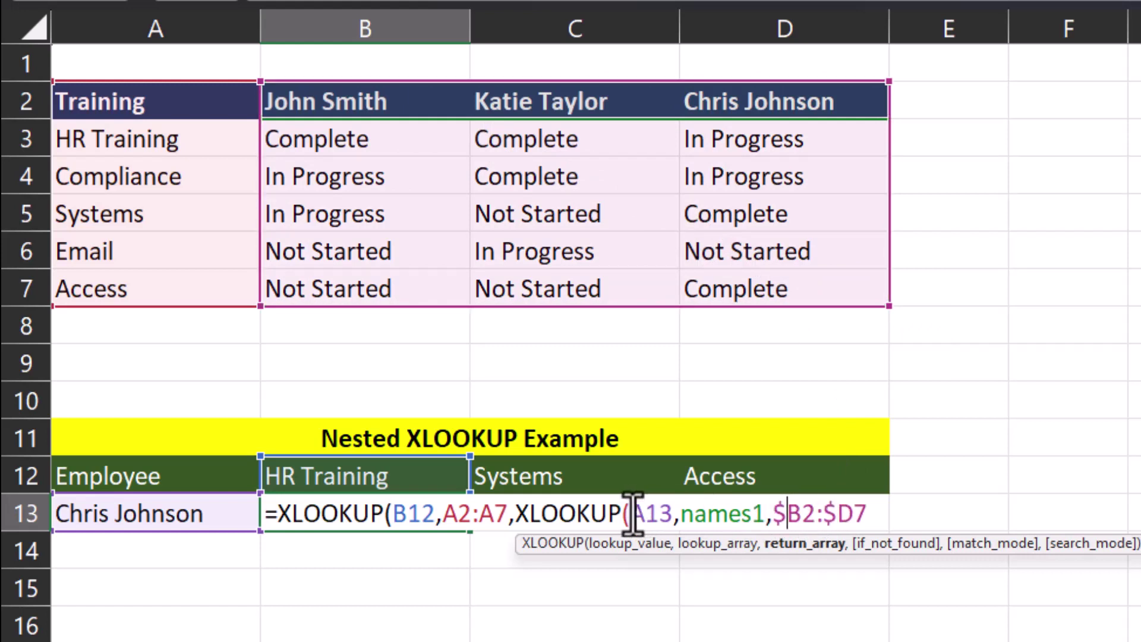
{"action": "left_click", "coordinate": [629, 515]}
{"action": "type", "text": "$"}
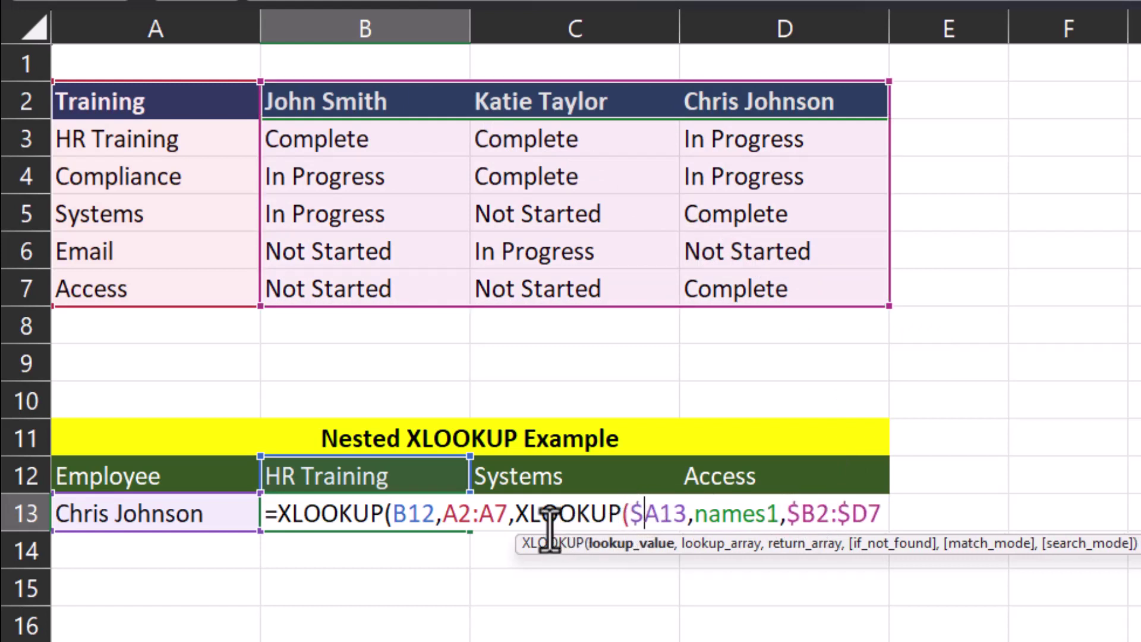
{"action": "left_click", "coordinate": [479, 515]}
{"action": "type", "text": "$"}
{"action": "left_click", "coordinate": [444, 515]}
{"action": "type", "text": "$"}
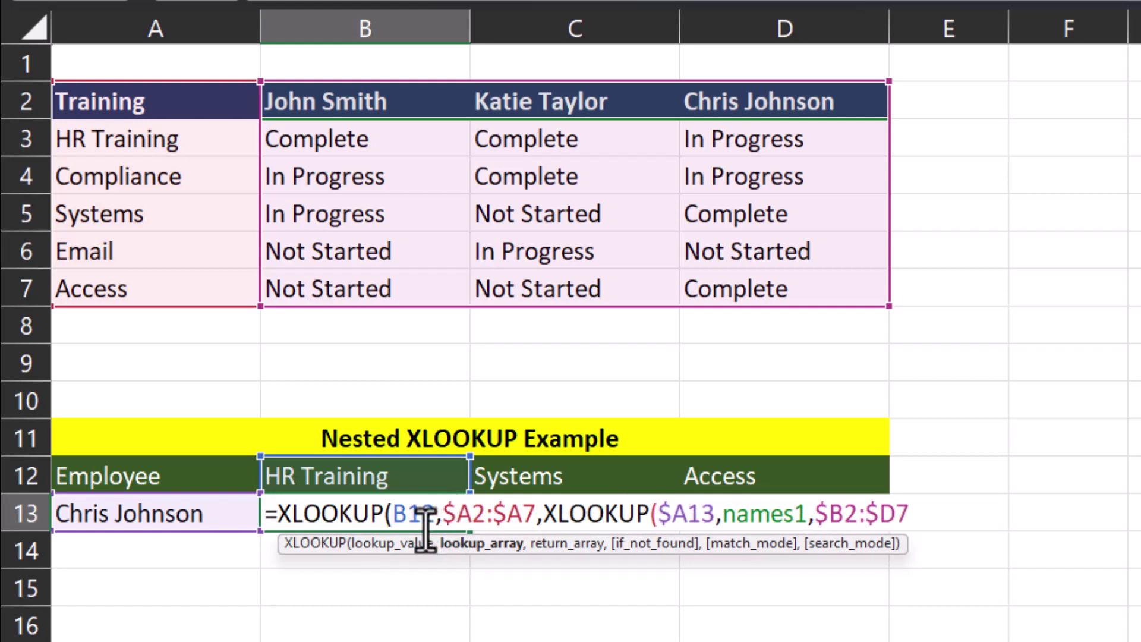
{"action": "key", "text": "Left"}
{"action": "key", "text": "Left"}
{"action": "key", "text": "Left"}
{"action": "key", "text": "Left"}
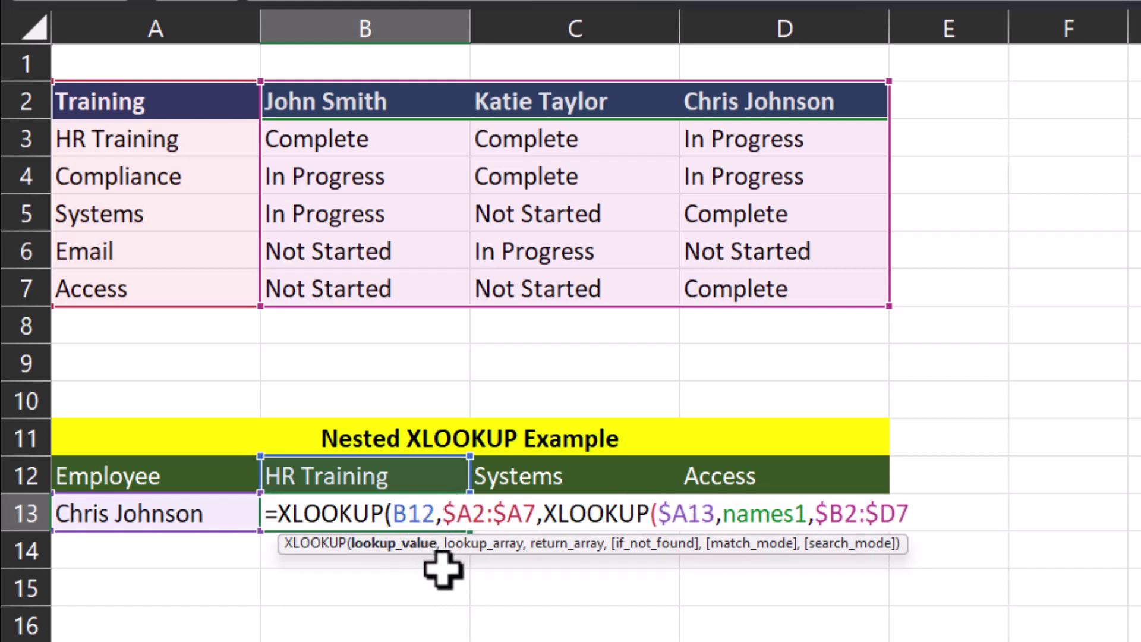
{"action": "type", "text": "$"}
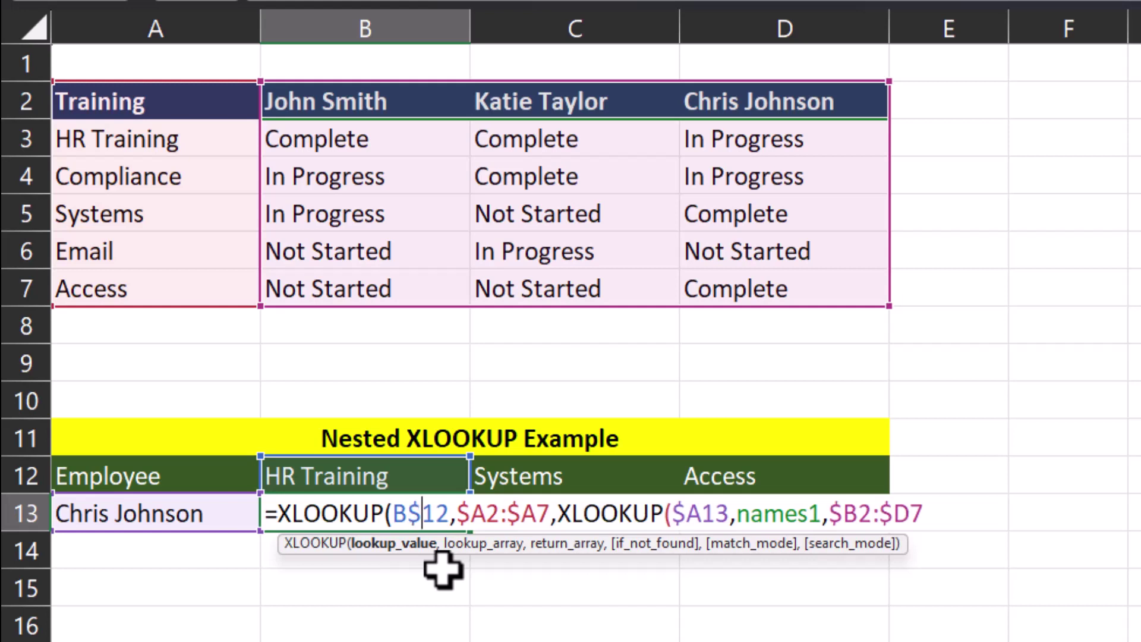
Step: Close both XLOOKUPs with "))" and enter the formula, showing In Progress in B13
{"action": "left_click", "coordinate": [919, 514]}
{"action": "type", "text": "))"}
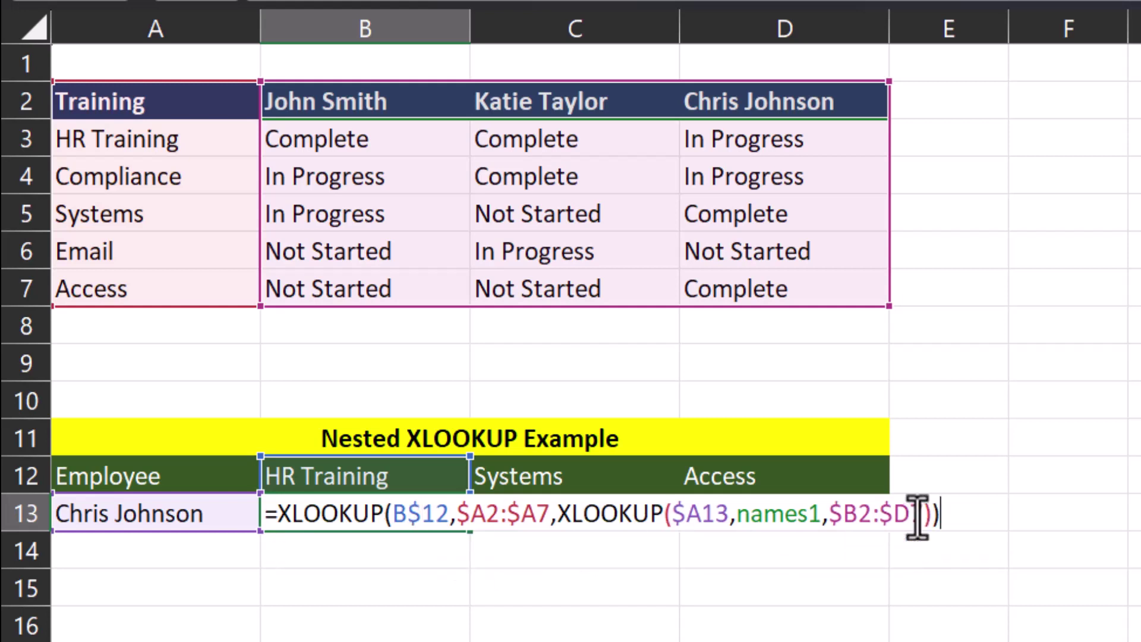
{"action": "key", "text": "Return"}
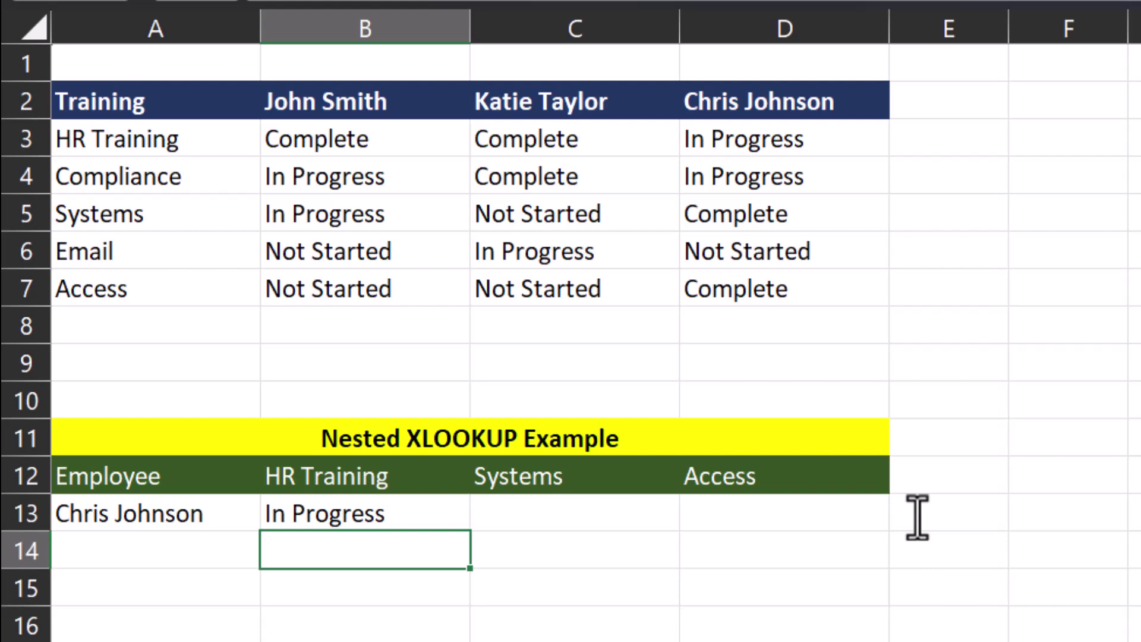
Step: Fill the B13 formula right into C13 and D13, both returning Complete
{"action": "left_click", "coordinate": [451, 516]}
{"action": "left_click_drag", "start_coordinate": [475, 533], "coordinate": [795, 537]}
{"action": "left_click", "coordinate": [793, 547]}
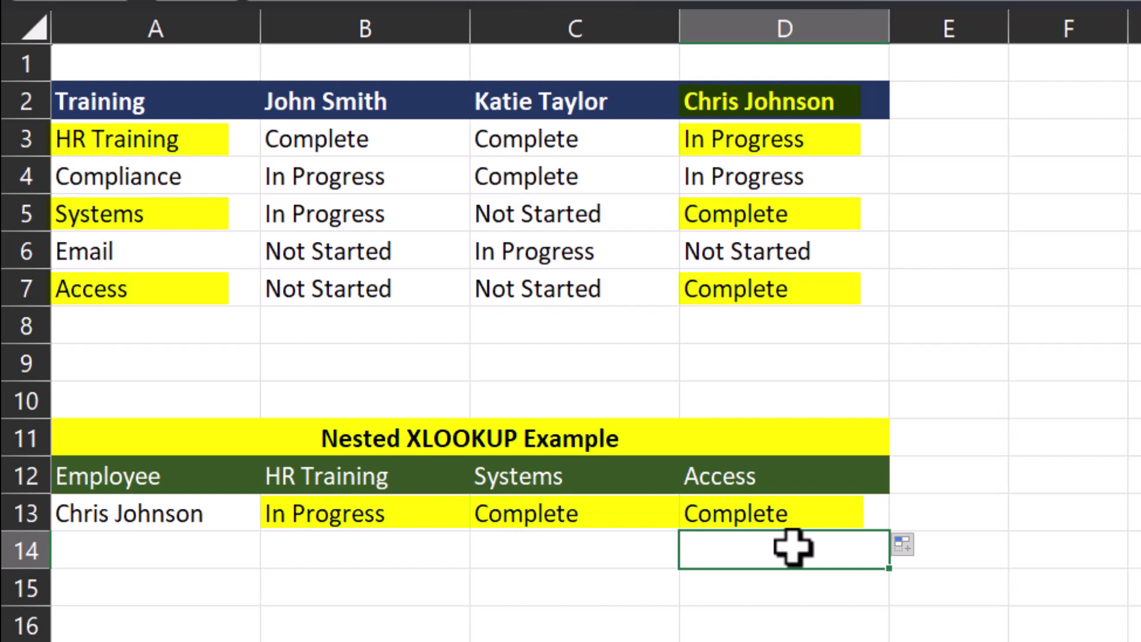
Step: Choose a different employee in A13, updating row 13 to Complete, Not Started, Not Started
{"action": "left_click", "coordinate": [244, 522]}
{"action": "left_click", "coordinate": [273, 520]}
{"action": "left_click", "coordinate": [208, 570]}
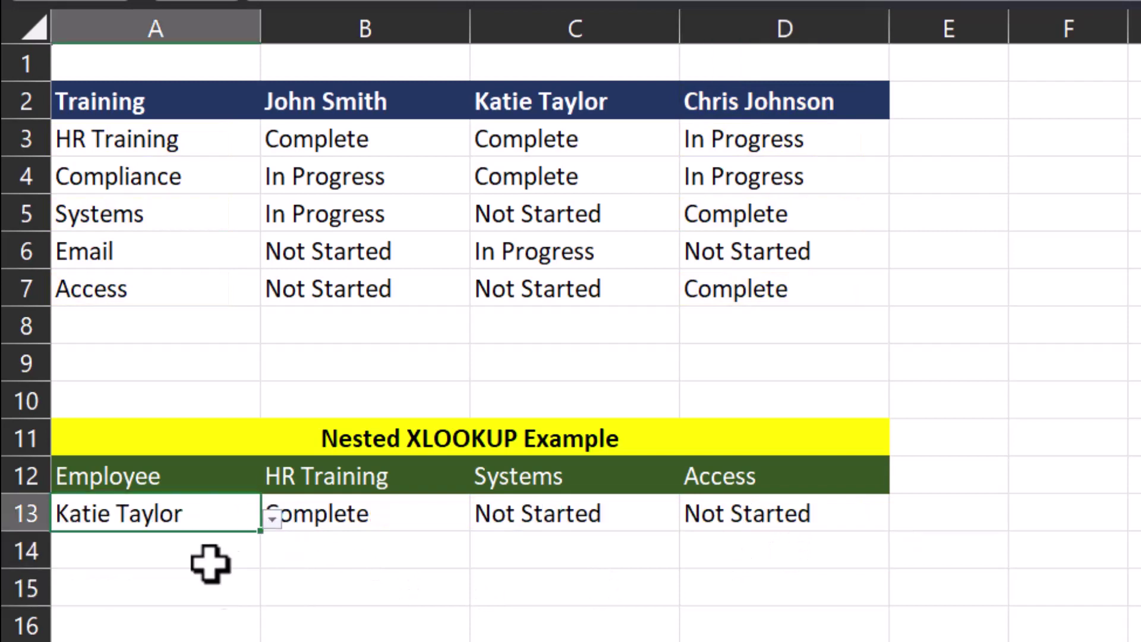
{"action": "left_click", "coordinate": [382, 603]}
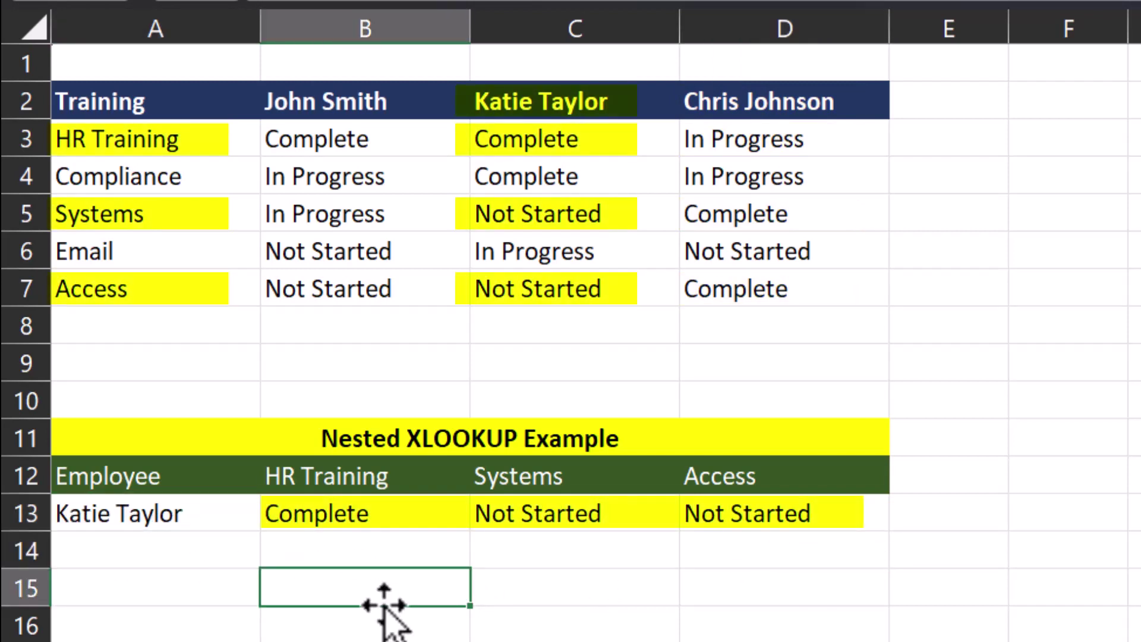